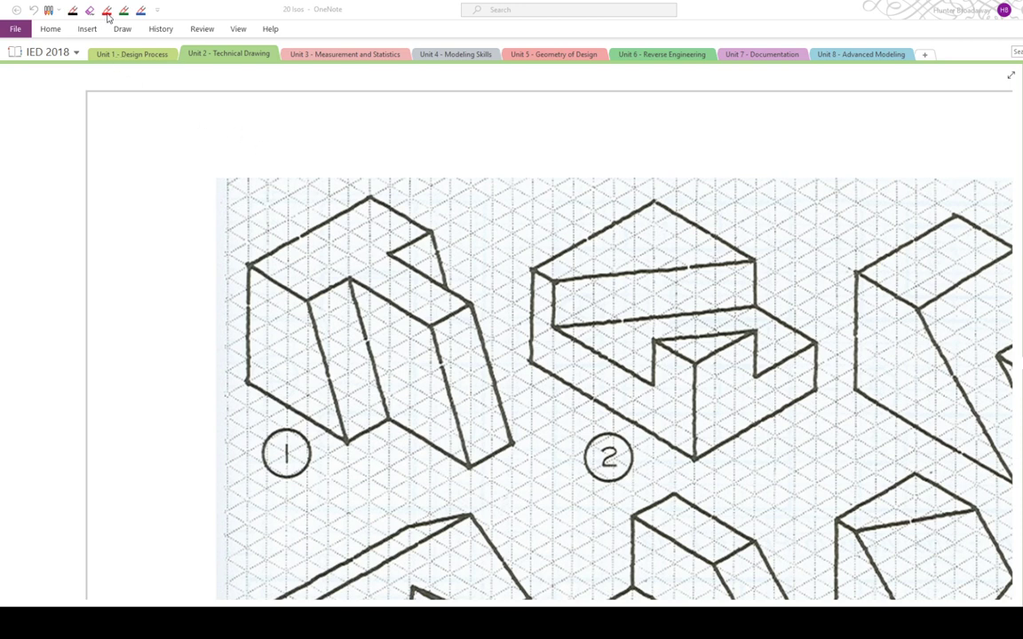
Step: Select the red pen in OneNote's Quick Access Toolbar to ink in red
click(107, 11)
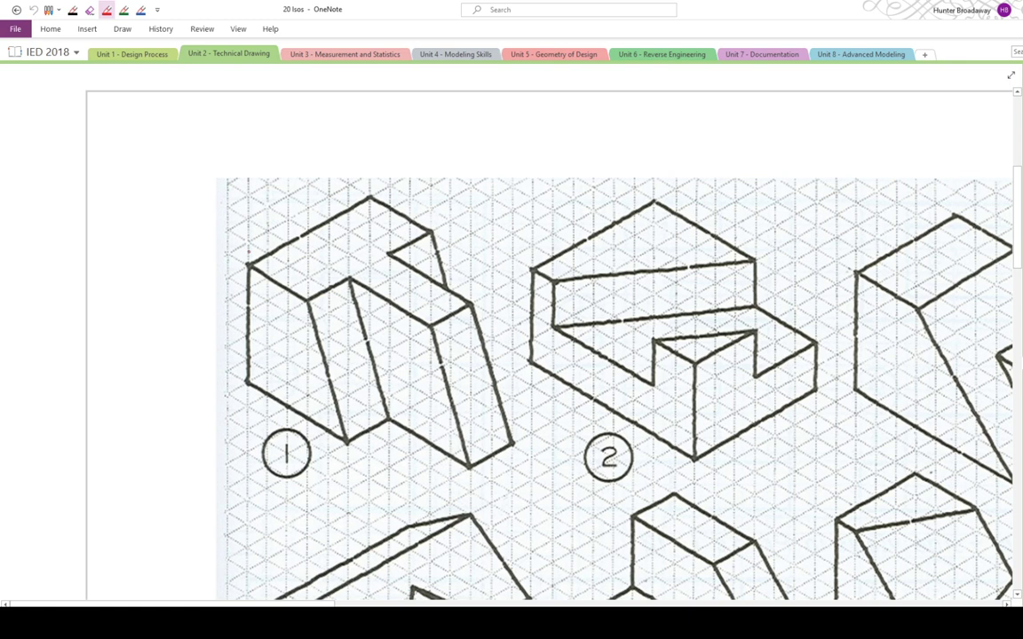
Step: Mark the top and bottom of drawing 1's height with red ticks and label it 5
drag(234, 267, 248, 265)
drag(235, 382, 245, 382)
drag(228, 299, 220, 315)
Step: Draw a dashed base line under drawing 1 and label the length 9 and depth 6
mouse_move(353, 446)
mouse_down()
mouse_move(428, 490)
mouse_move(467, 467)
mouse_up()
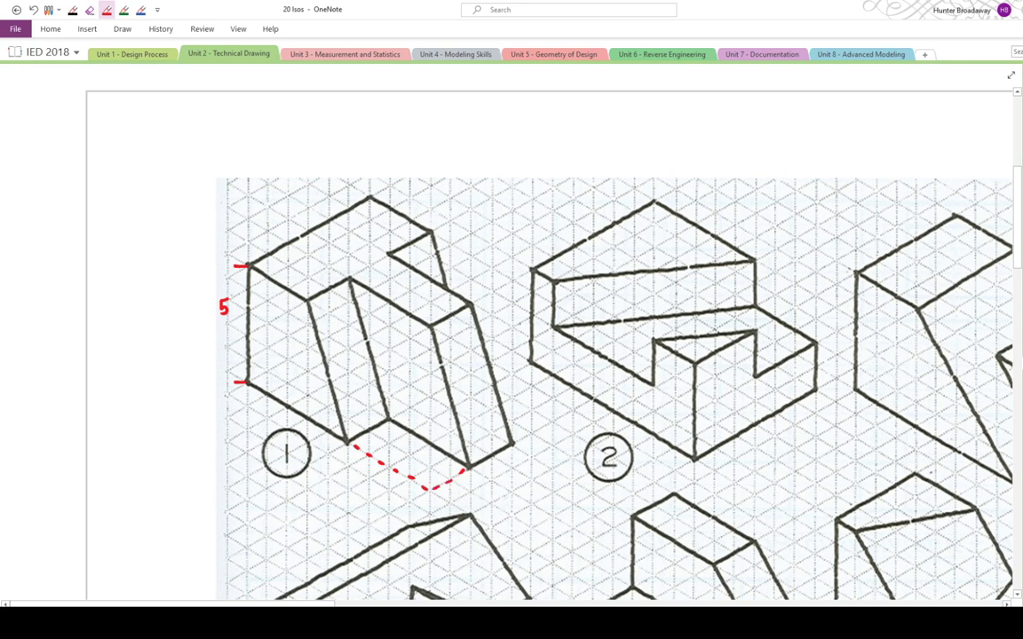
drag(536, 430, 555, 421)
drag(335, 453, 332, 469)
drag(513, 456, 511, 464)
Step: With the red pen, ink an upward height arrow and two X marks on drawing 1, then stop inking
click(106, 10)
mouse_move(278, 381)
mouse_down()
mouse_move(278, 305)
mouse_move(287, 323)
mouse_up()
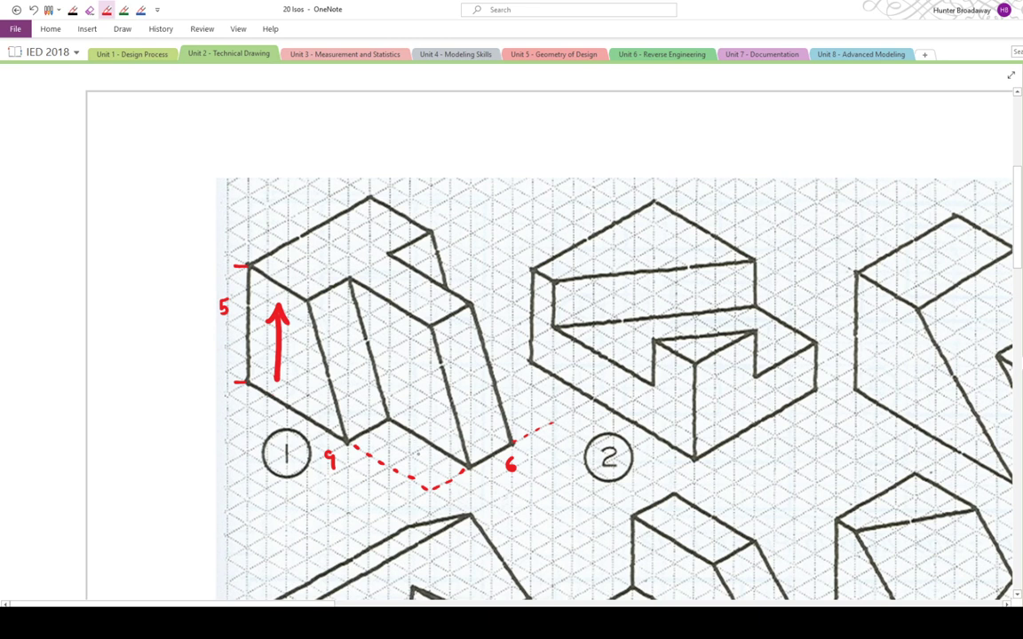
mouse_move(397, 443)
mouse_down()
mouse_move(415, 461)
mouse_move(397, 463)
mouse_up()
mouse_move(503, 401)
mouse_down()
mouse_move(512, 411)
mouse_move(502, 412)
mouse_up()
key(Escape)
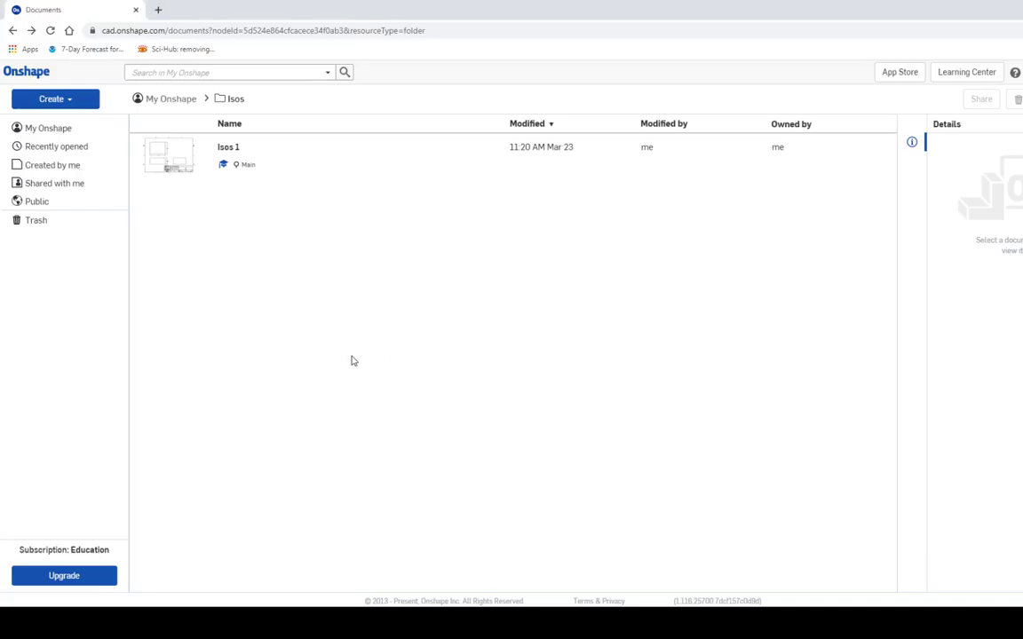
Step: Create a new Onshape document named '20 Isos Number 1'
click(64, 102)
click(55, 124)
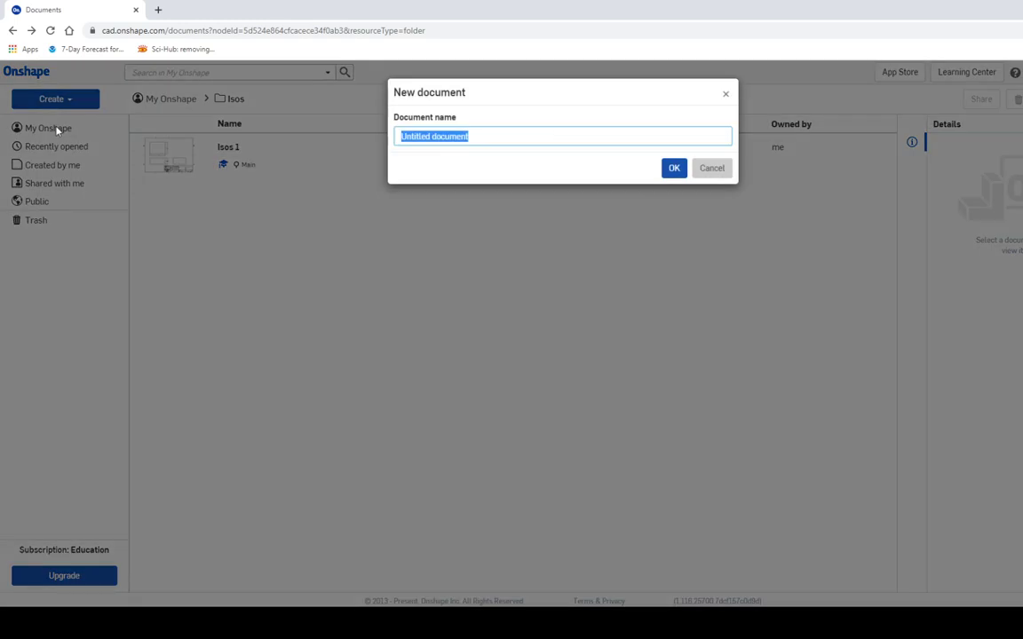
text(20 I)
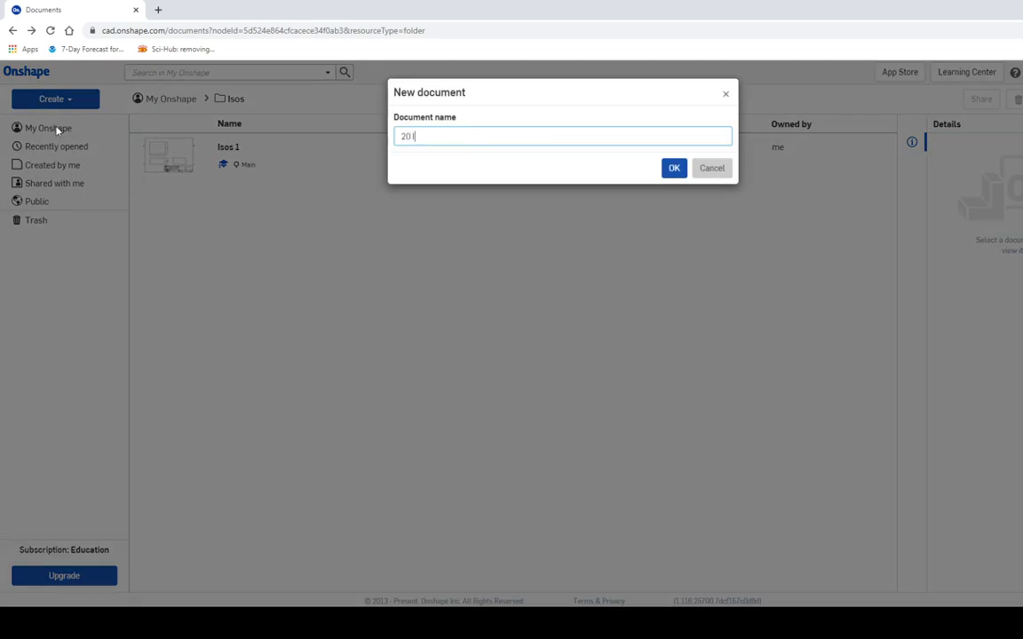
text(sos Number 1)
click(672, 170)
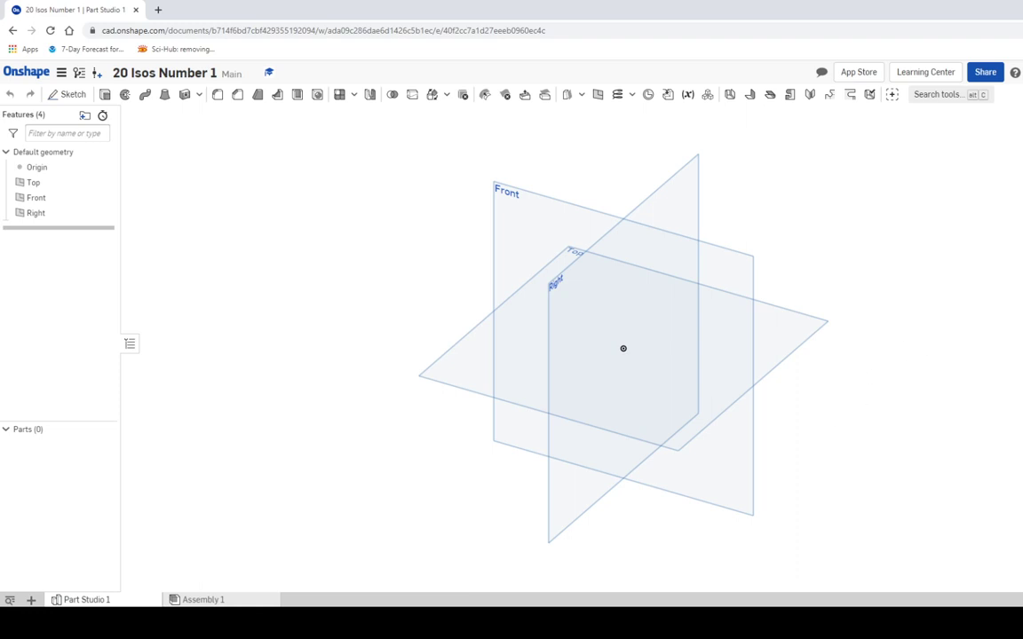
Step: View the default planes from the top, return to isometric, then check the OneNote reference drawing
key(shift+5)
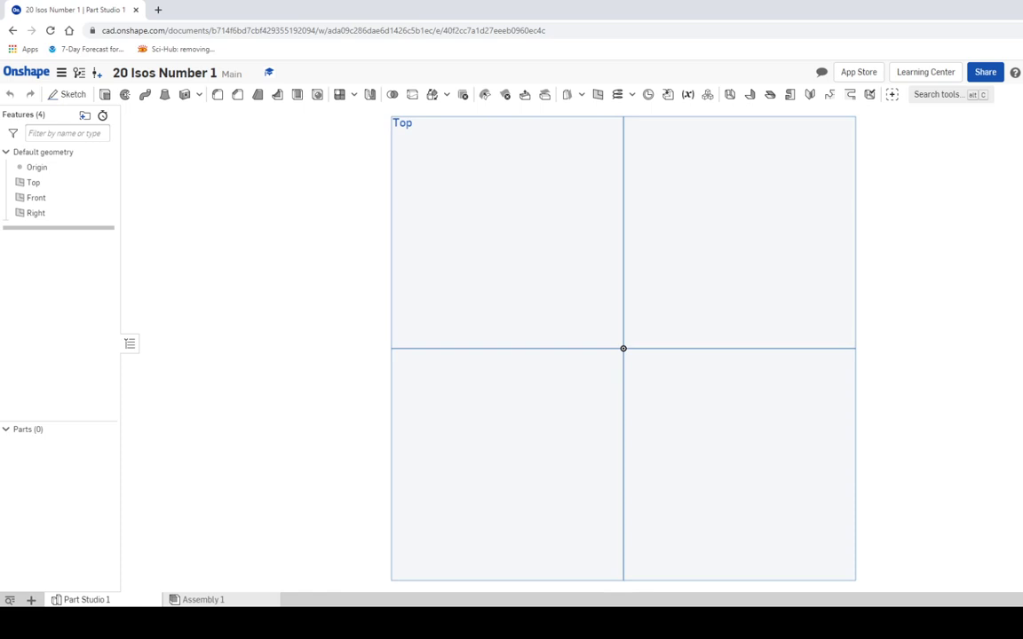
key(shift+7)
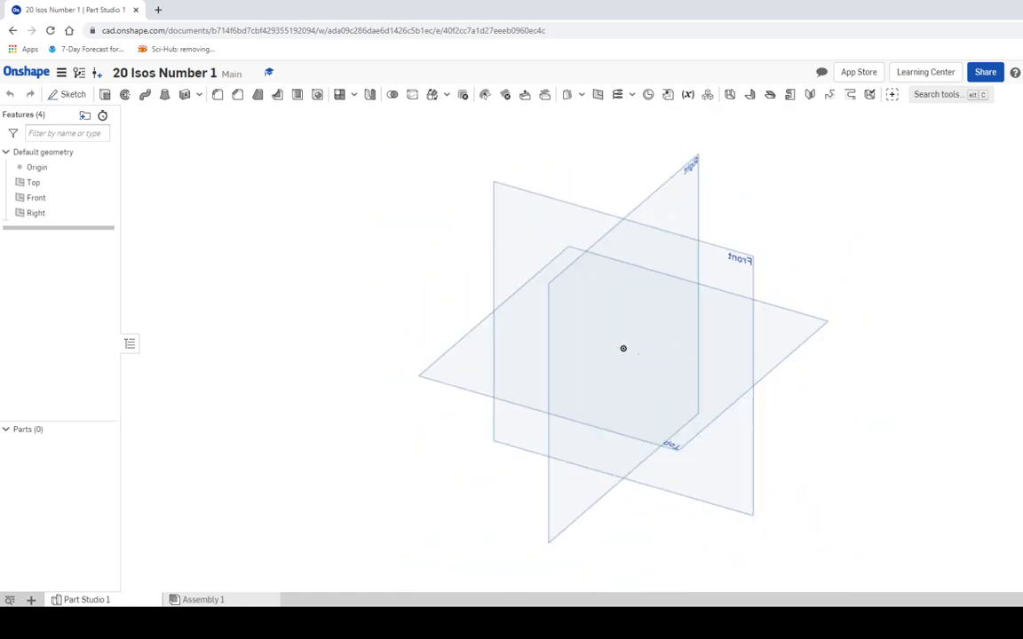
key(shift+7)
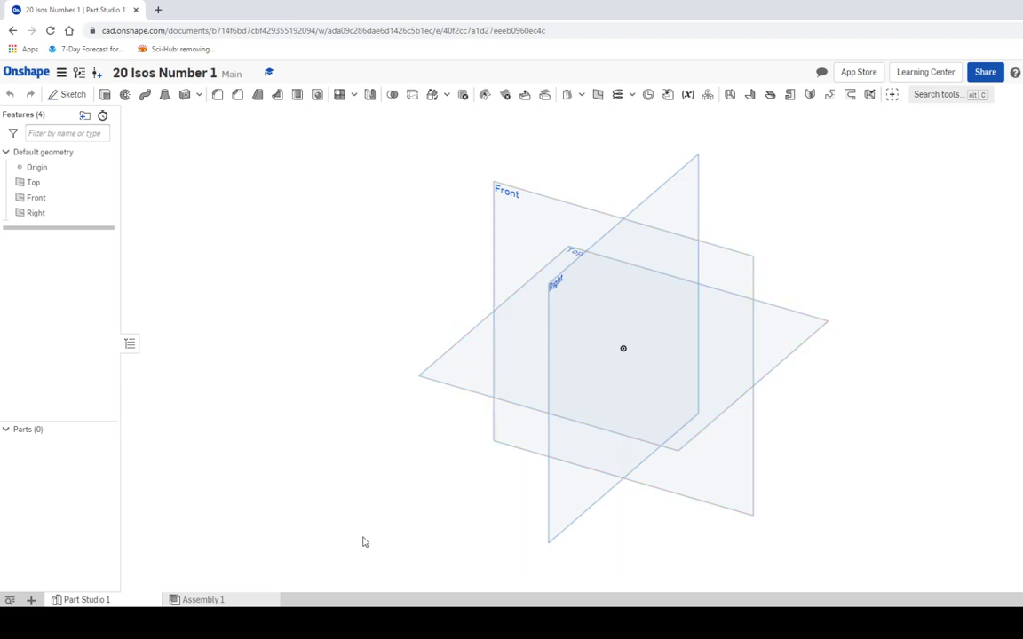
key(alt+Tab)
Step: Start Sketch 1 on the Top plane and view it normal
click(69, 95)
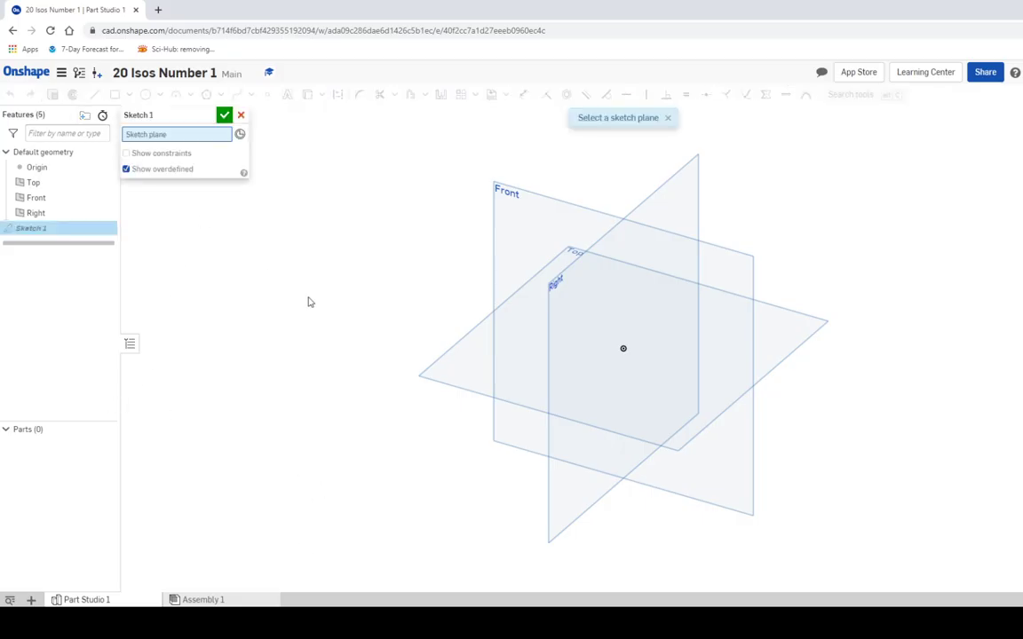
click(459, 364)
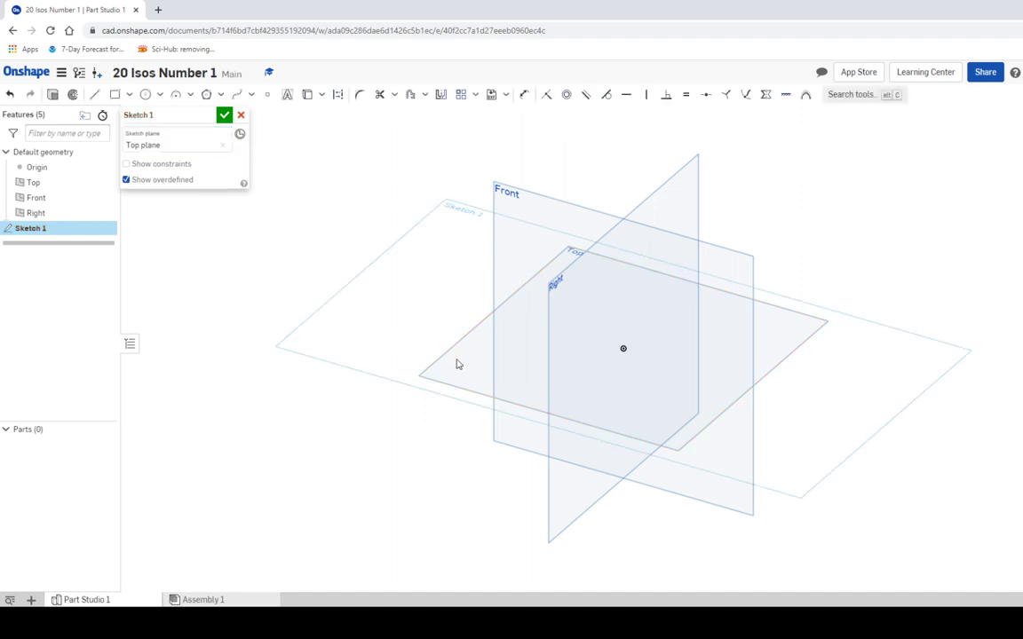
key(n)
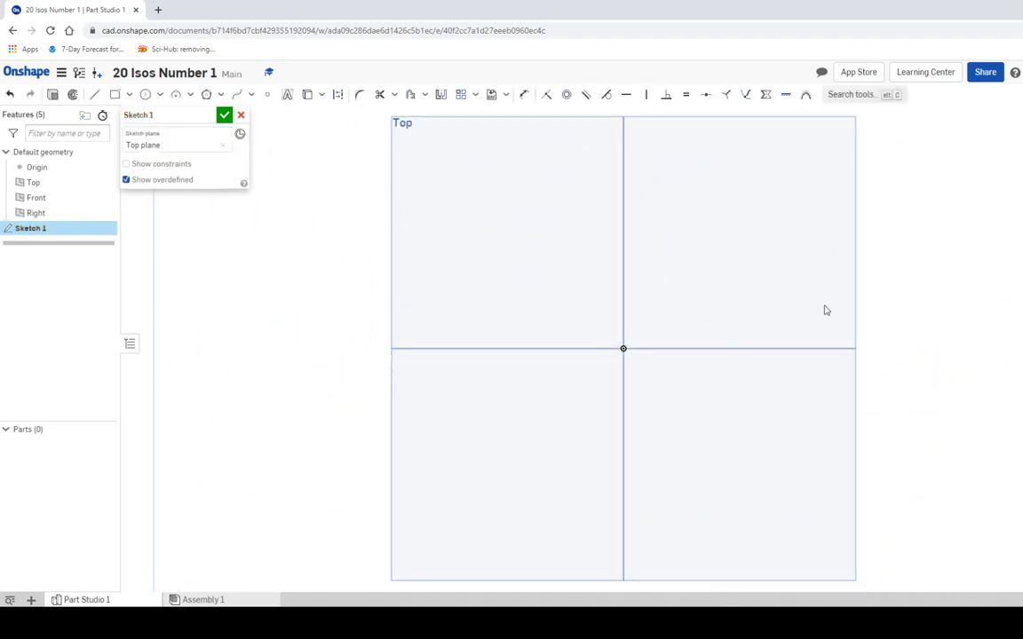
scroll(741, 336, up, 3)
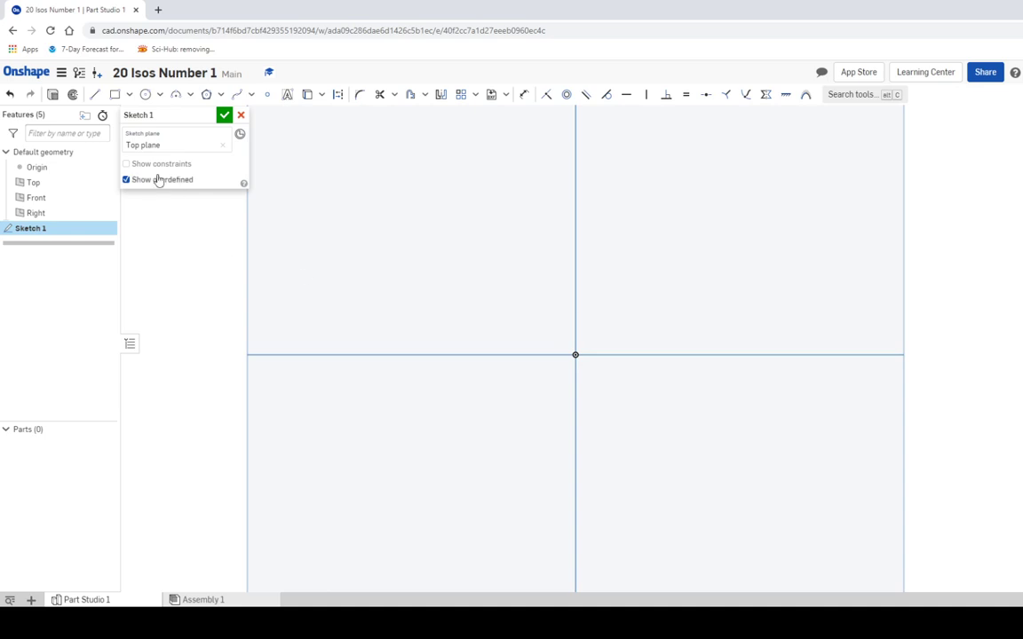
Step: Draw a corner rectangle from the origin and dimension it 9 wide by 4 tall
click(114, 94)
click(600, 332)
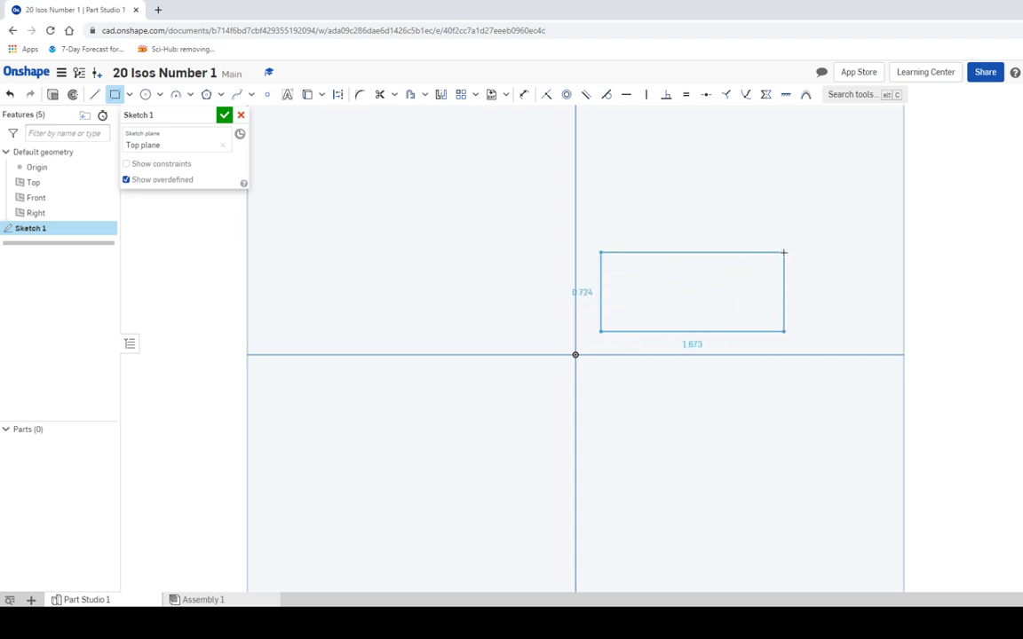
click(784, 253)
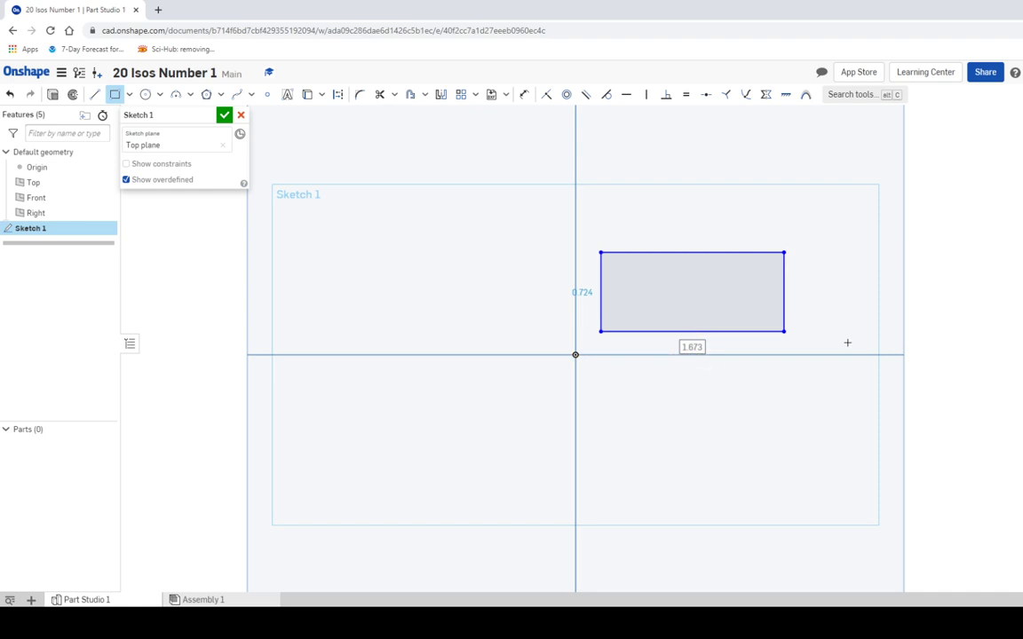
text(9)
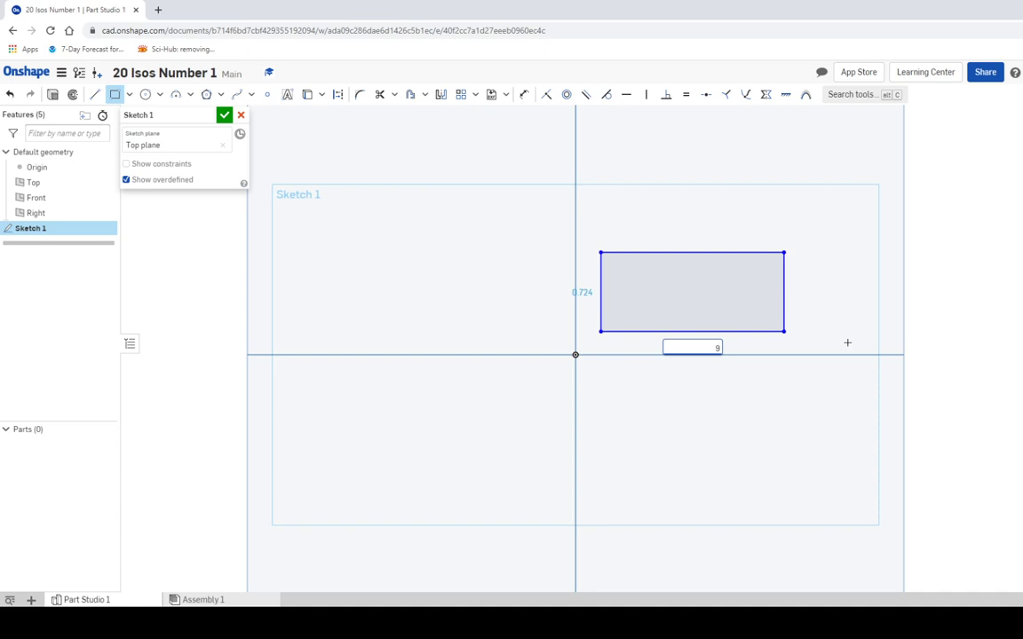
key(Return)
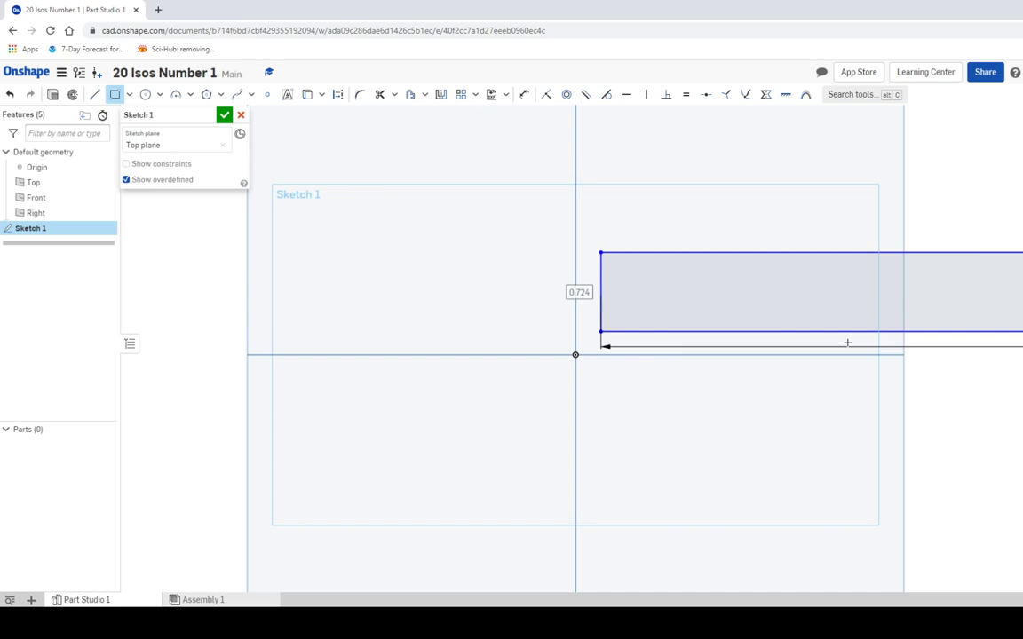
text(4)
key(Return)
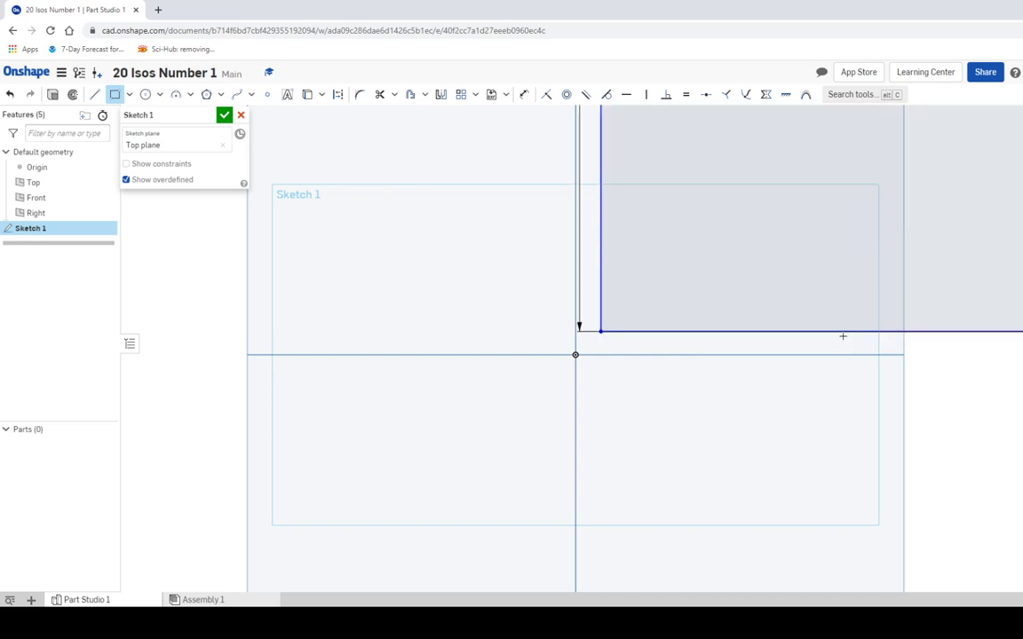
scroll(842, 336, up, 2)
scroll(844, 336, down, 6)
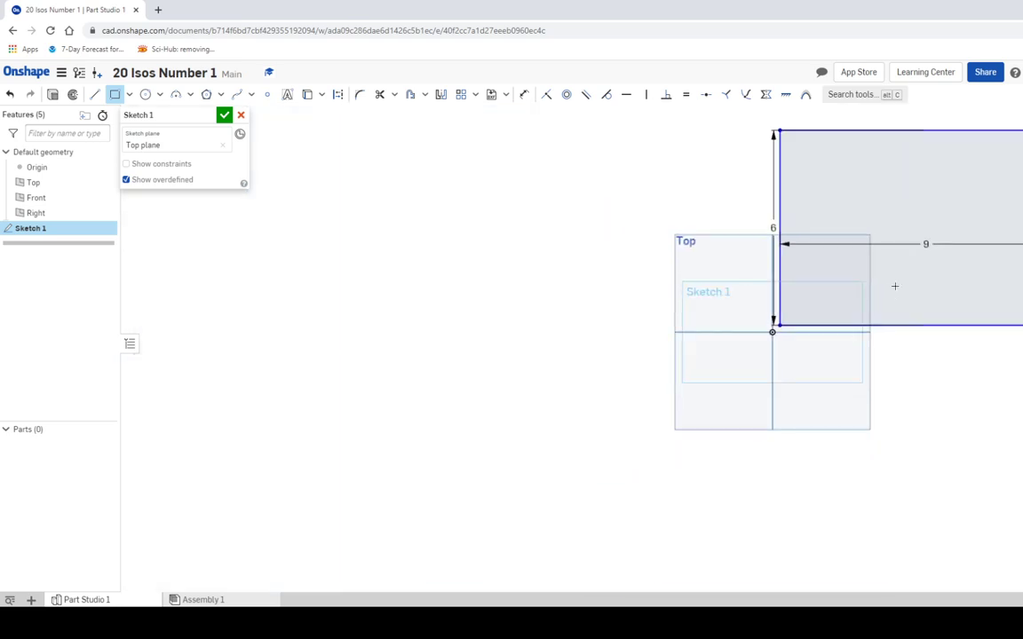
mouse_move(895, 286)
middle_down()
mouse_move(879, 304)
mouse_move(625, 395)
middle_up()
scroll(635, 383, up, 1)
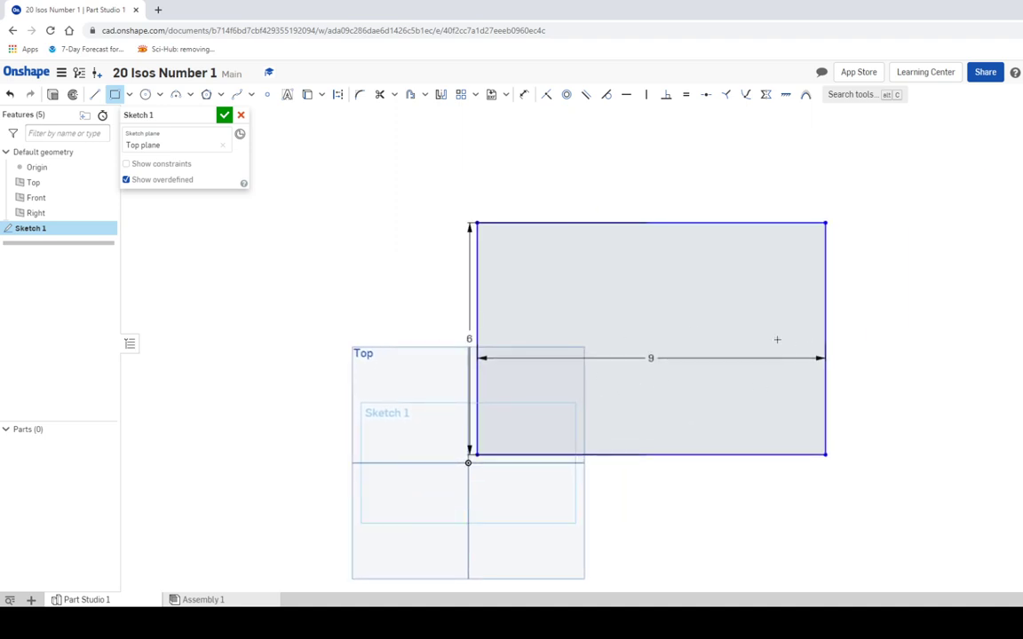
click(224, 115)
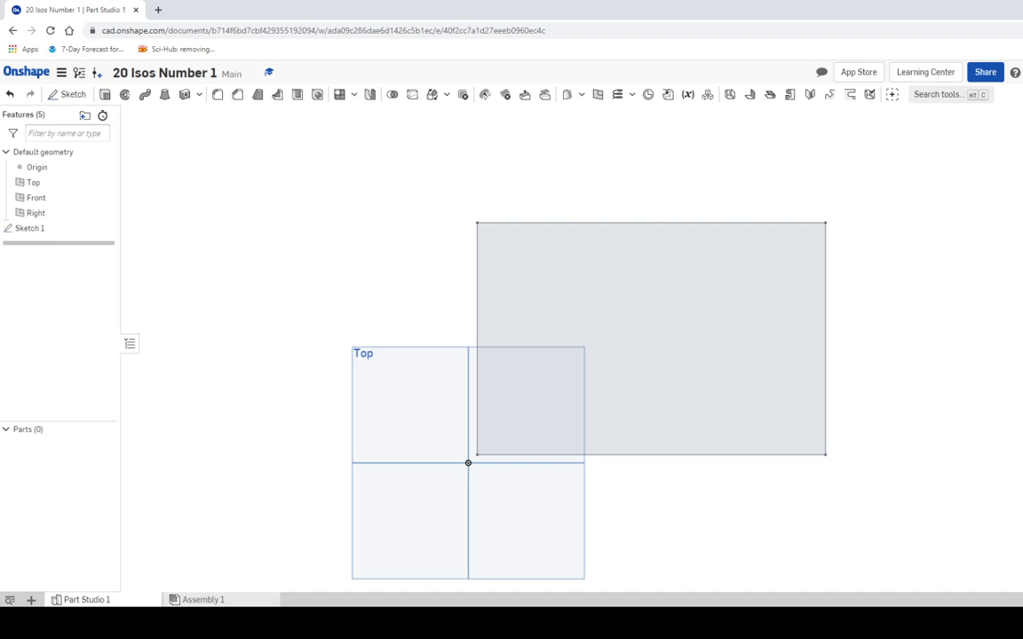
key(shift+7)
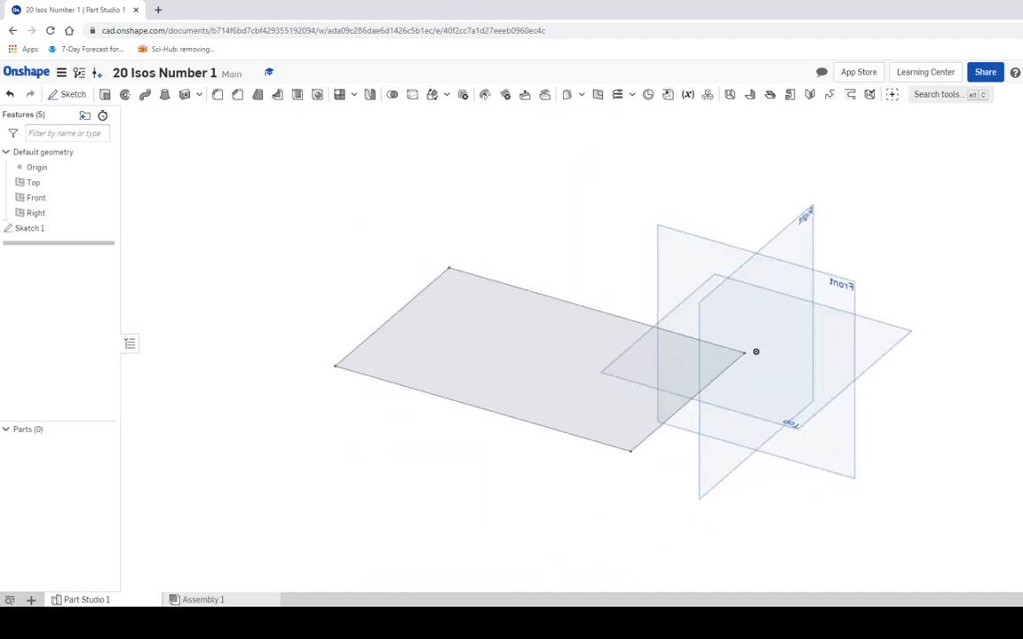
mouse_move(755, 352)
right_down()
mouse_move(616, 411)
mouse_move(490, 345)
right_up()
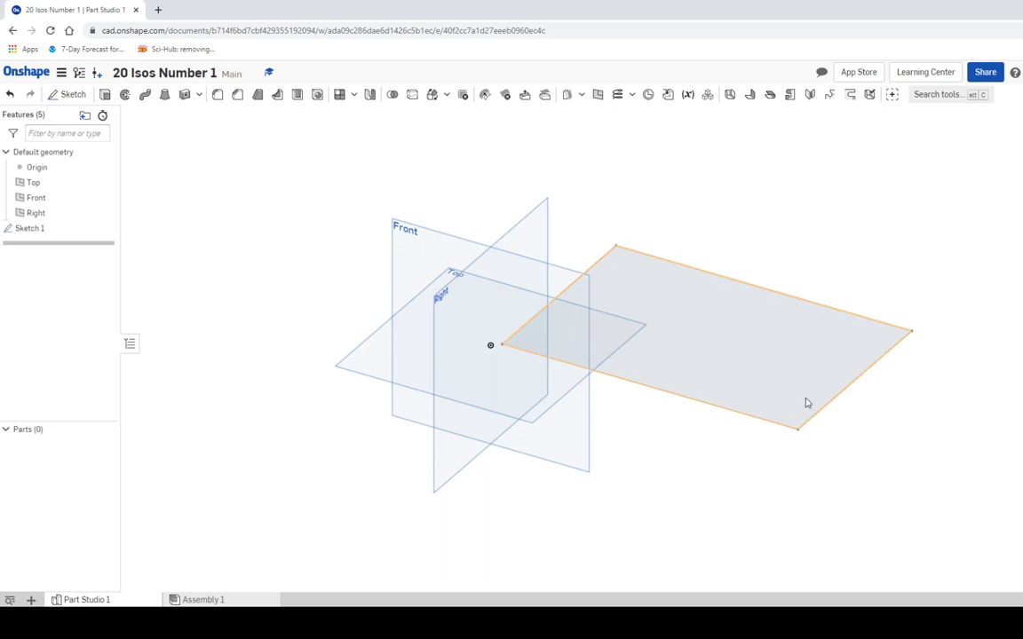
click(105, 96)
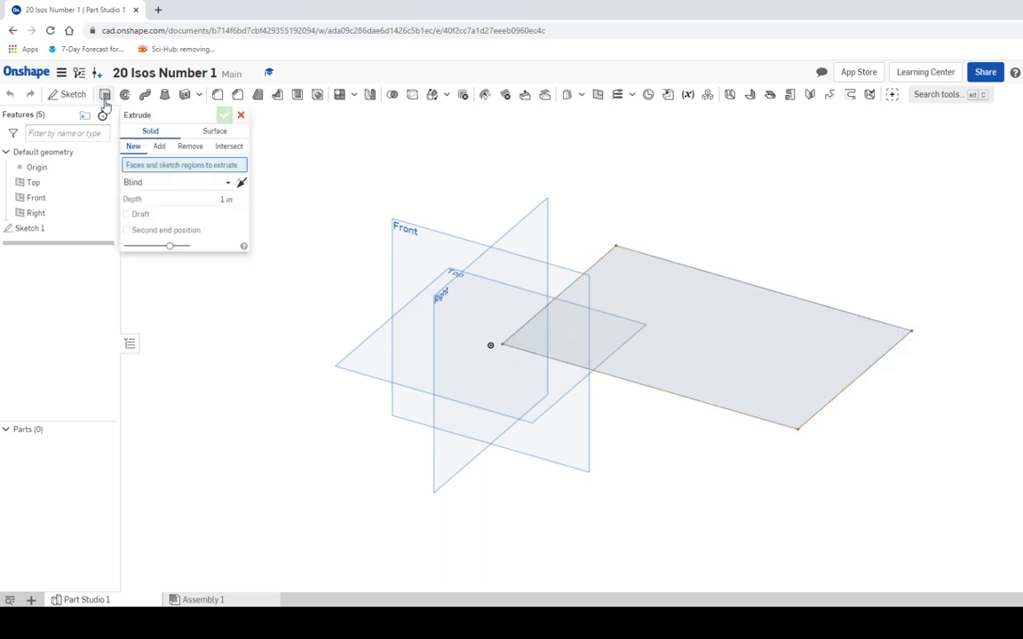
click(699, 317)
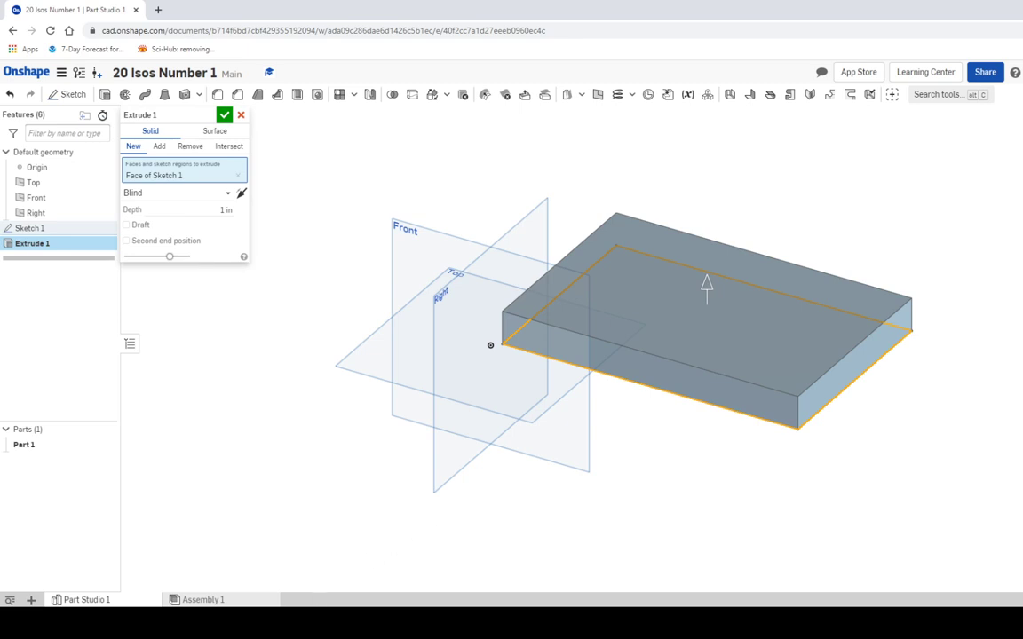
key(alt+Tab)
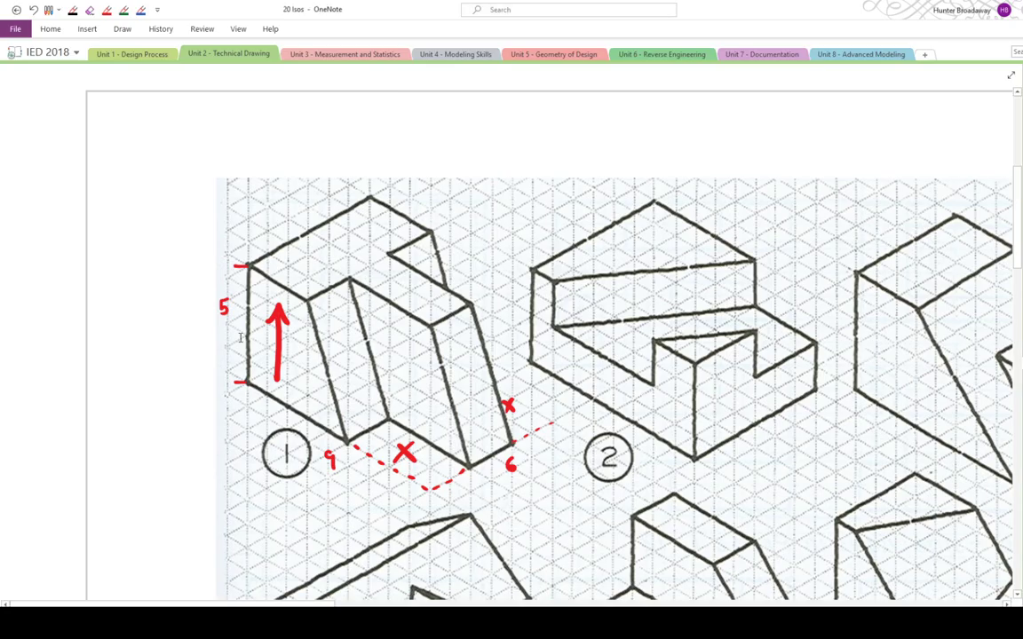
mouse_move(330, 623)
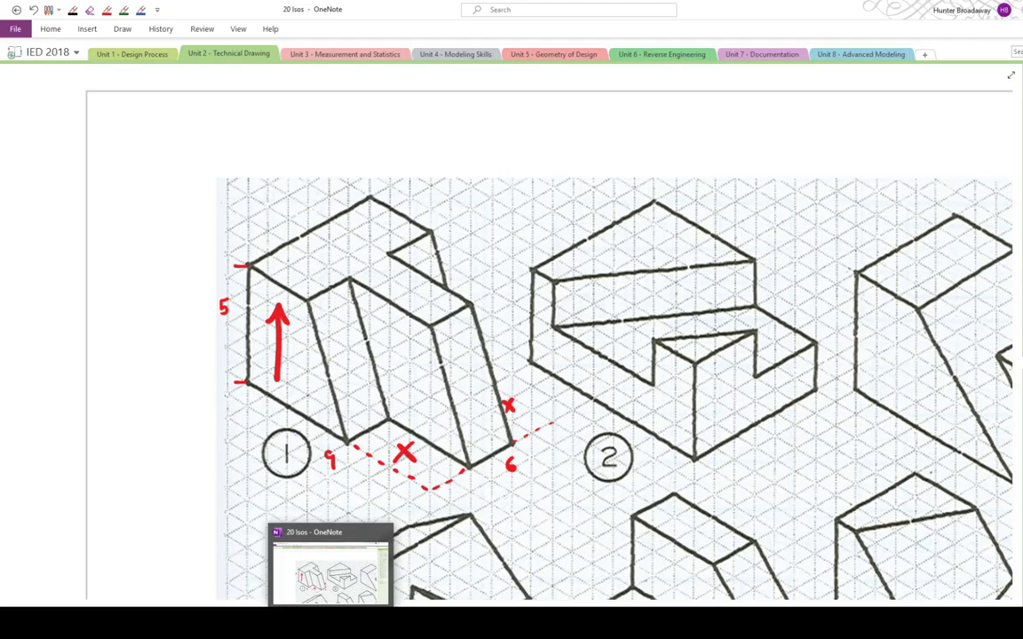
Step: Extrude the sketch 5 in into a solid block and recentre it in the view
key(alt+Tab)
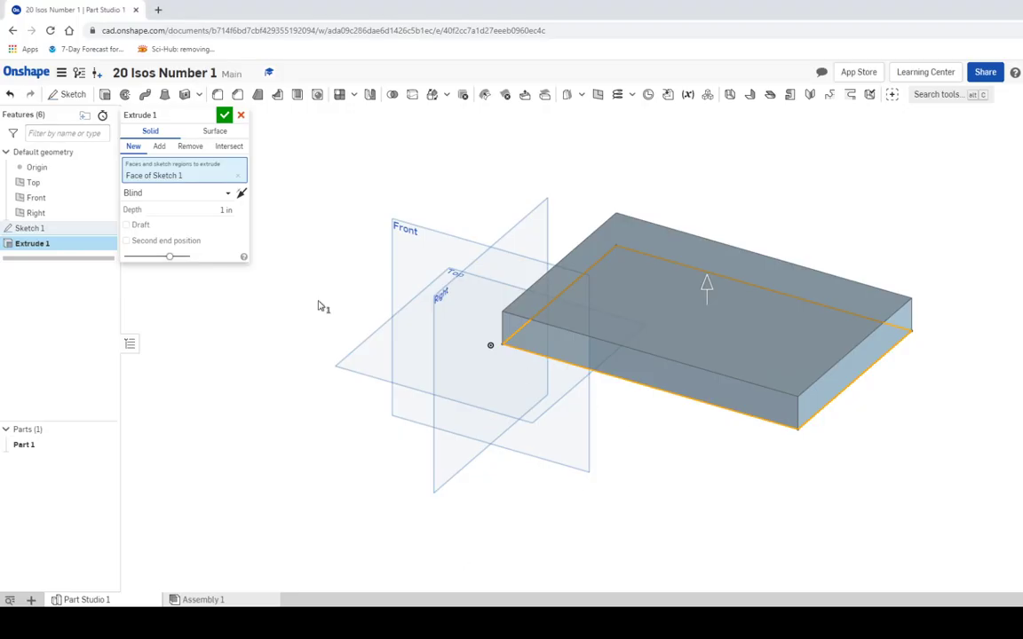
click(189, 208)
text(5)
click(225, 114)
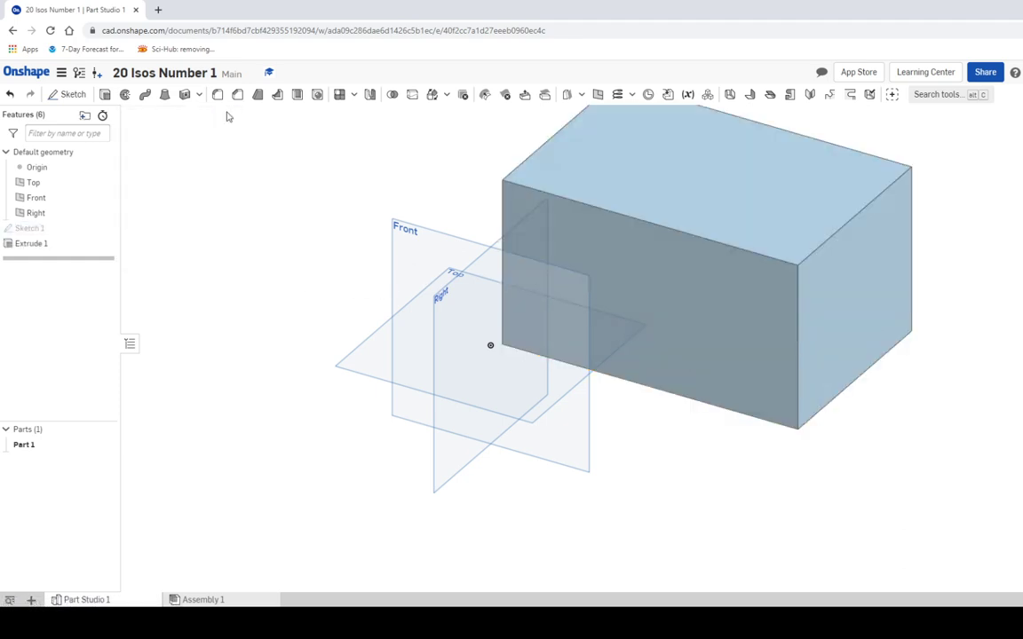
scroll(653, 295, up, 1)
scroll(660, 288, down, 1)
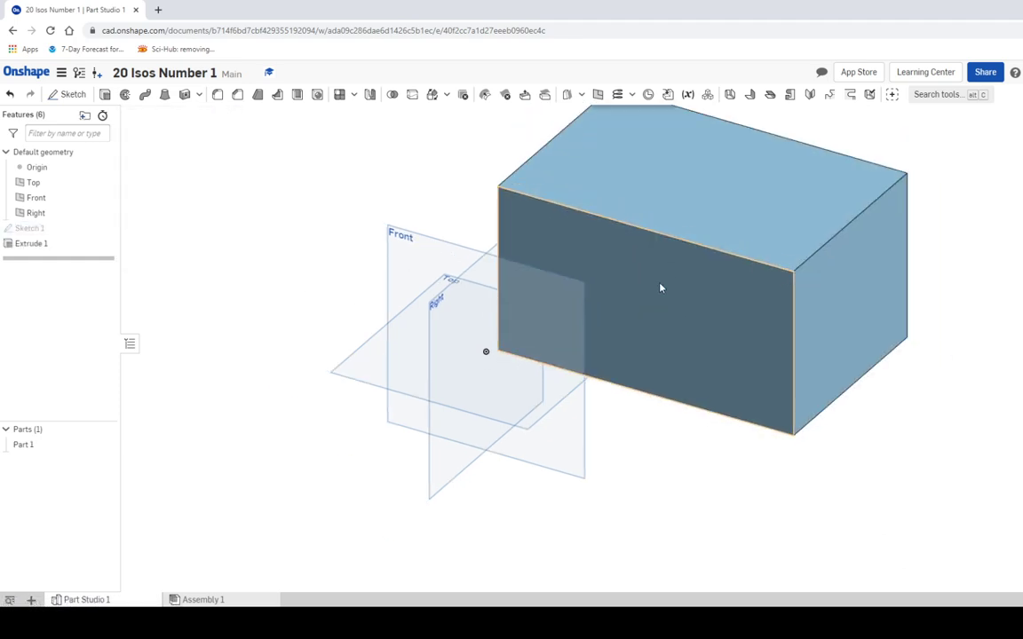
middle_drag(662, 288, 487, 390)
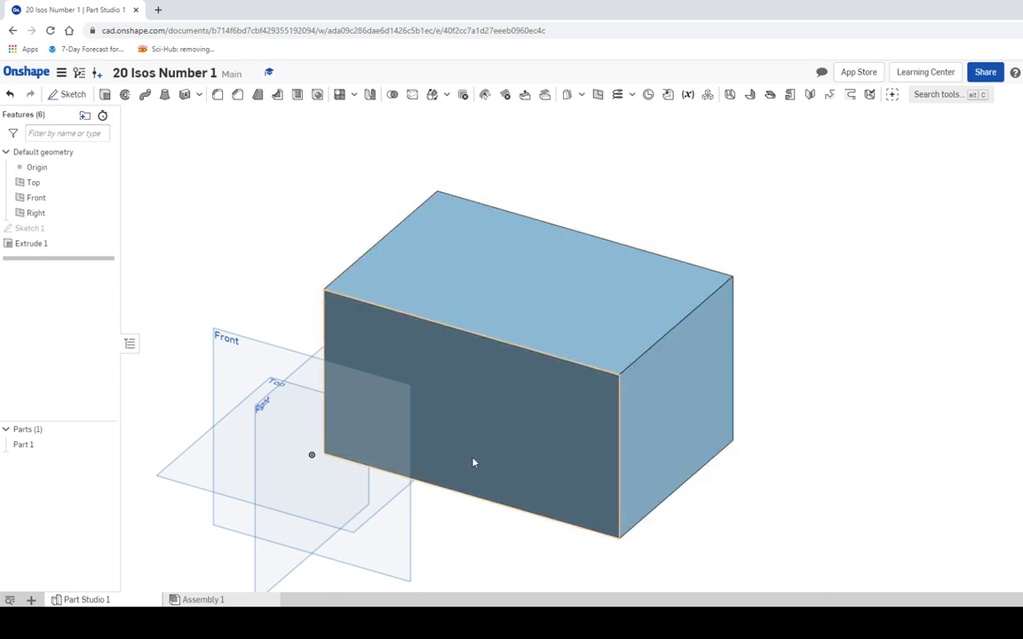
Step: Check the dimensions on the OneNote worksheet, then return to the Onshape part studio
mouse_move(335, 621)
click(335, 569)
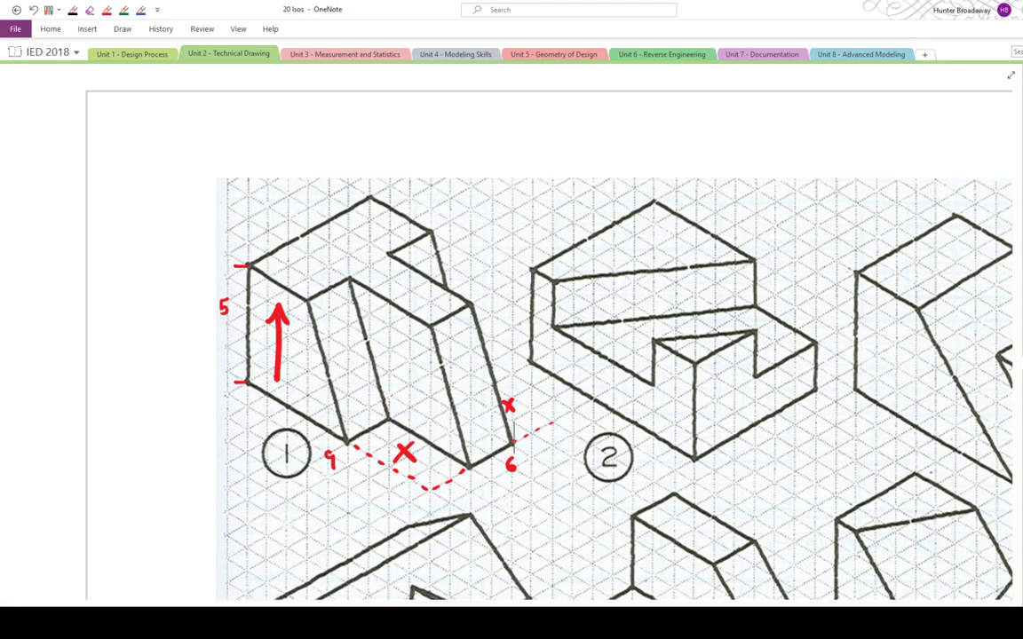
mouse_move(300, 624)
click(300, 568)
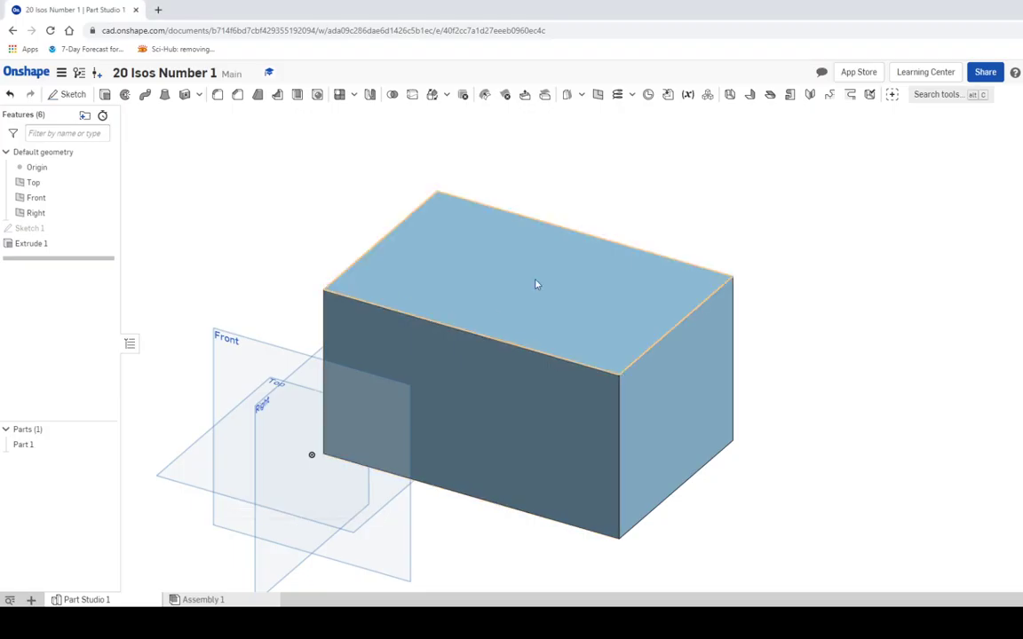
Step: Start Sketch 2 on the block's top face and view it normal
click(72, 96)
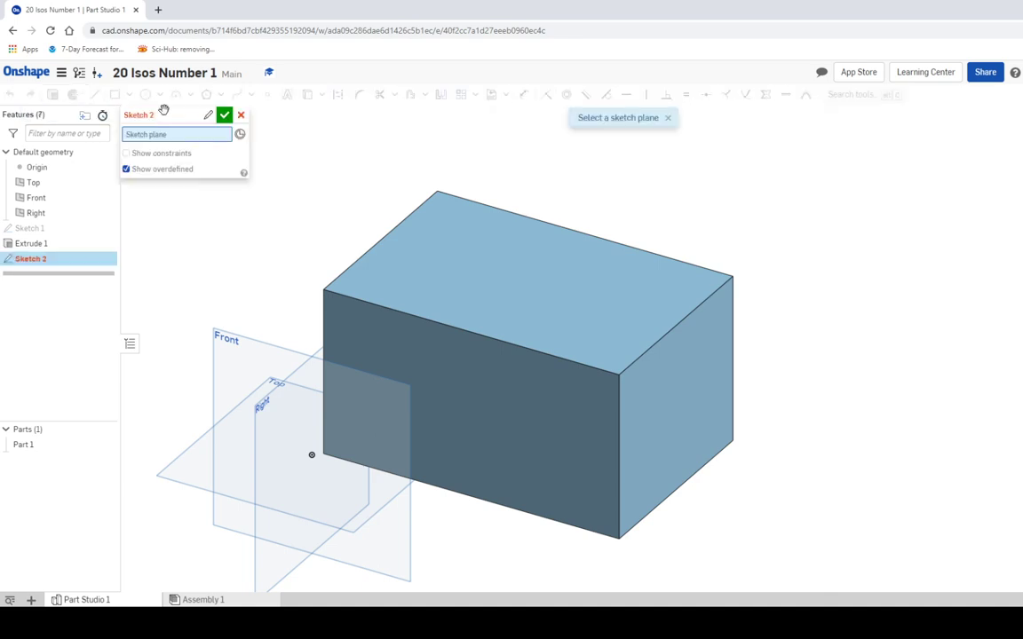
click(643, 289)
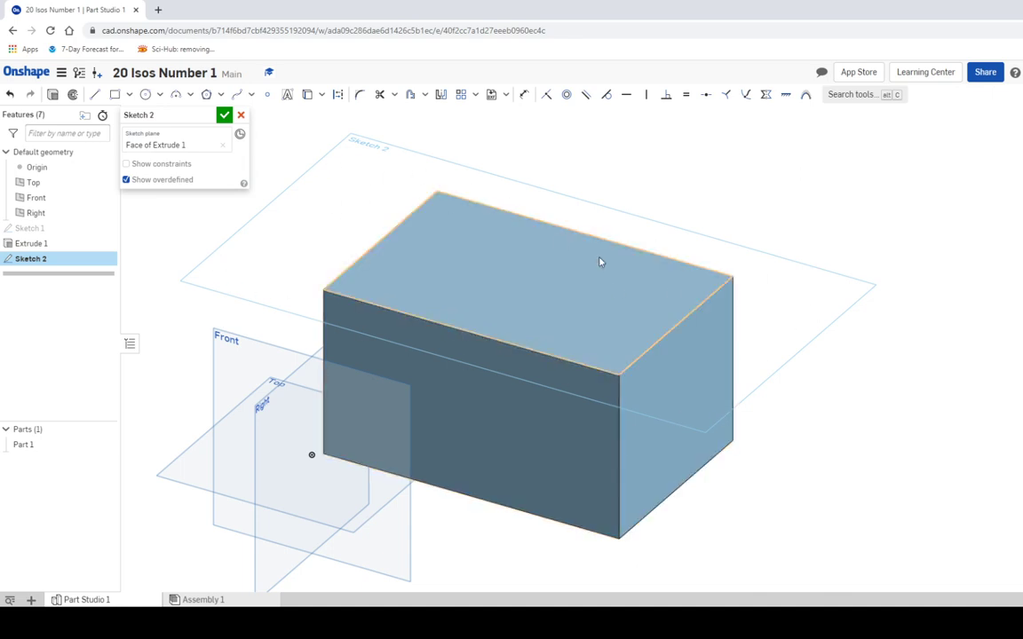
key(n)
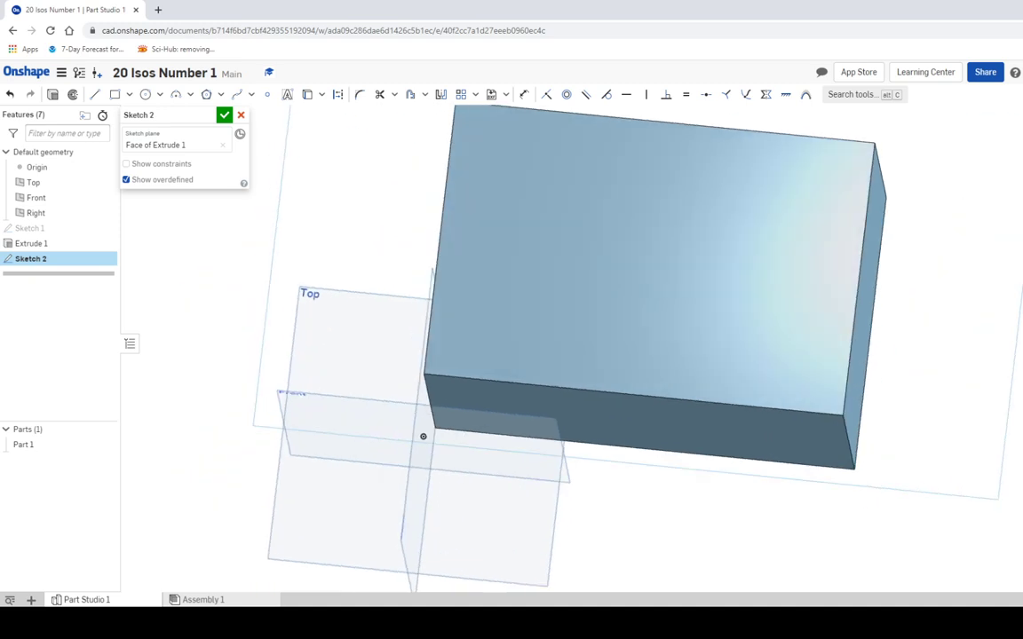
middle_drag(813, 224, 672, 289)
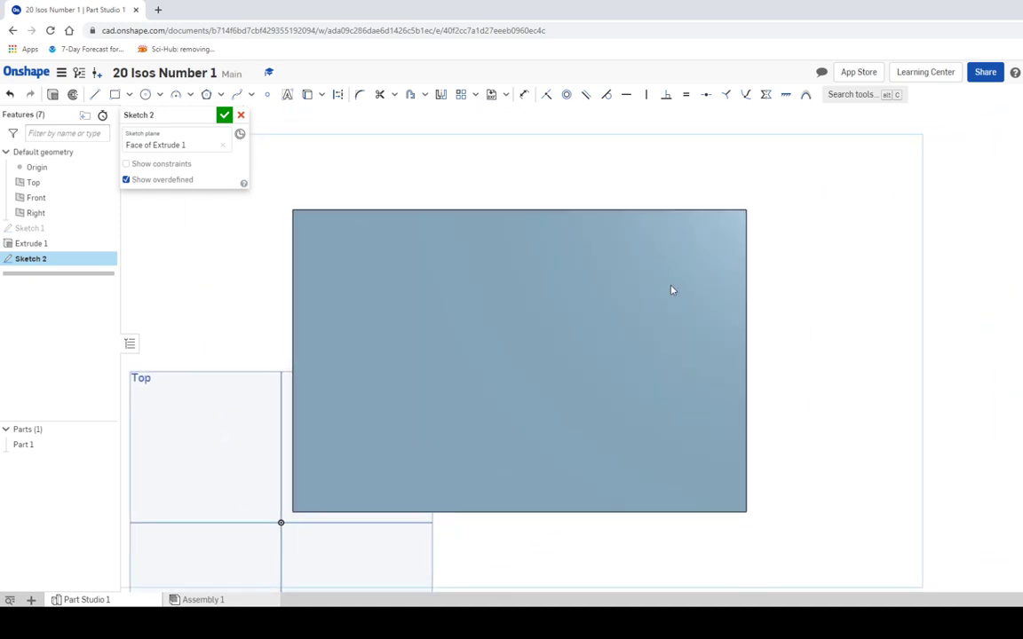
Step: Draw a 4 by 2 corner rectangle at the top face's top-right corner
click(115, 95)
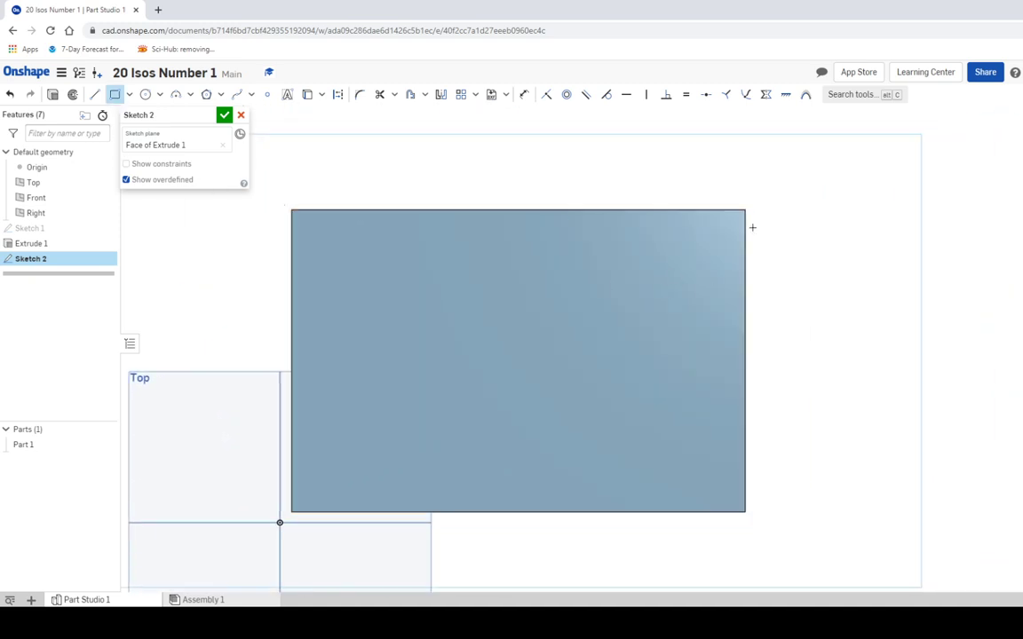
click(745, 210)
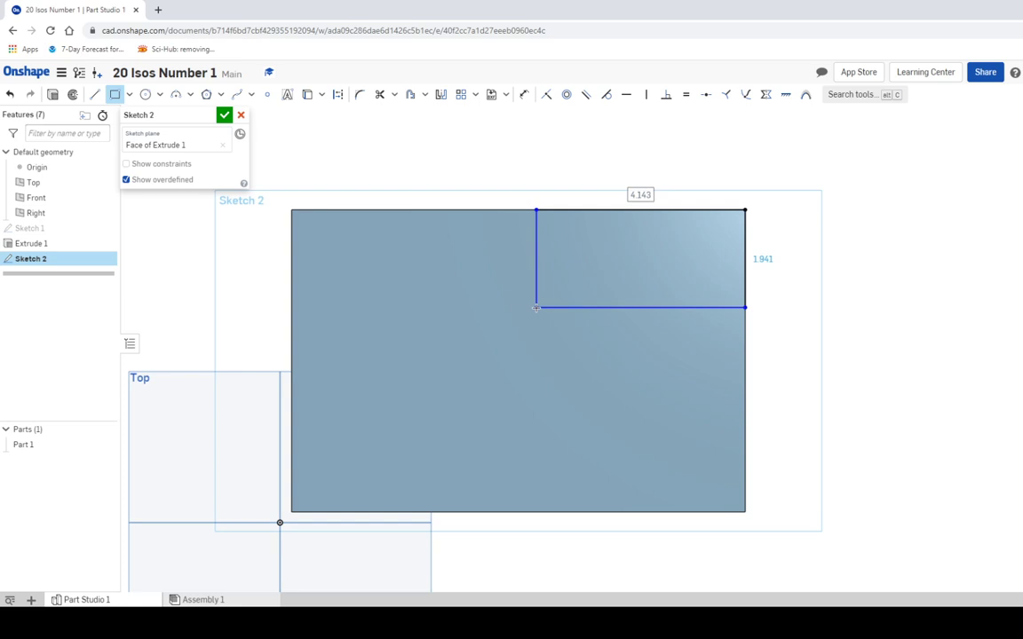
text(4)
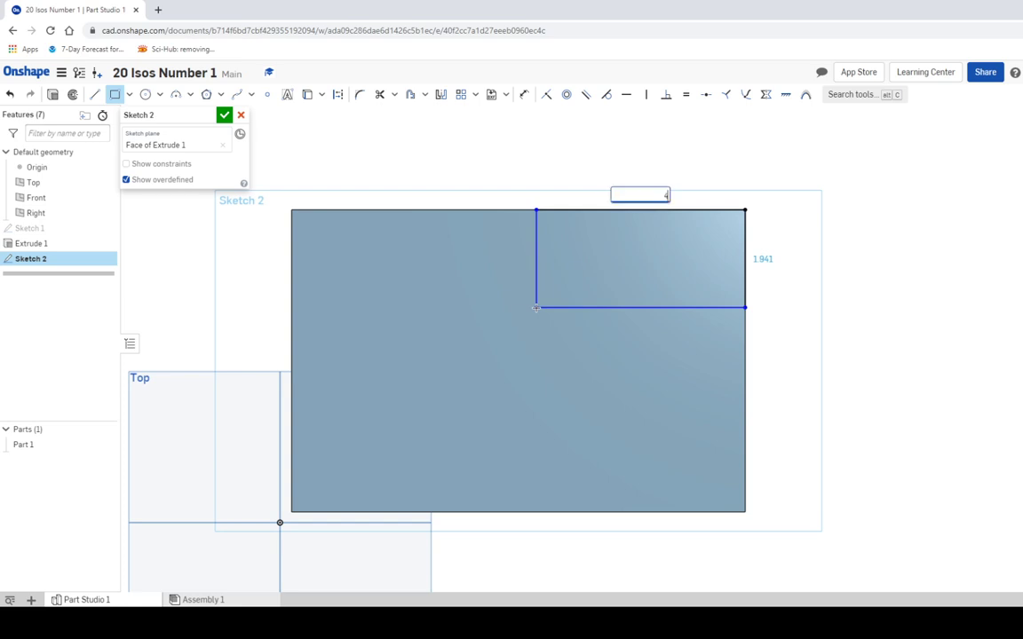
key(Return)
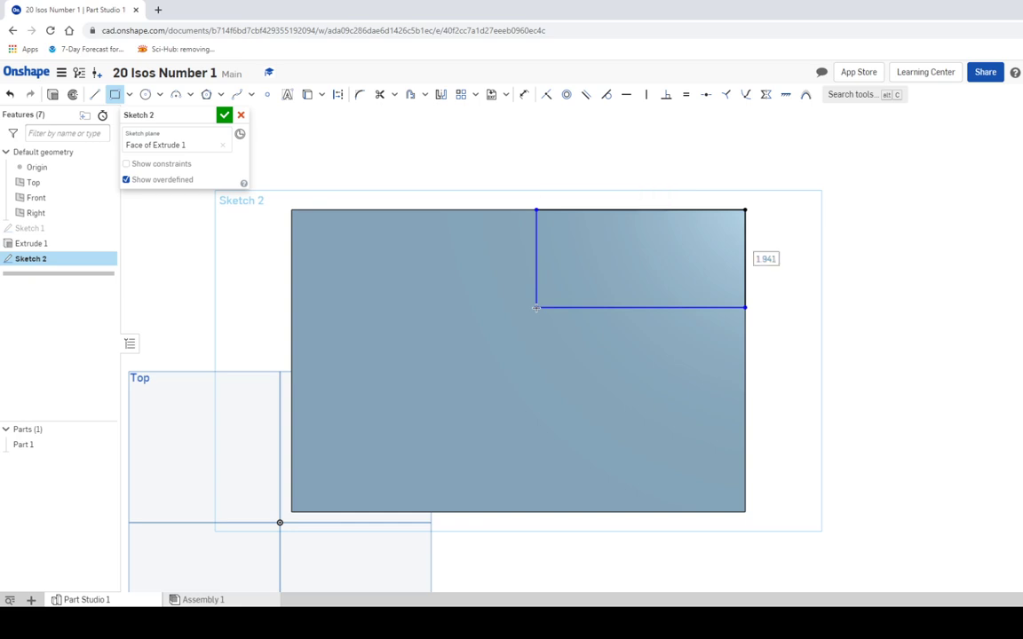
text(2)
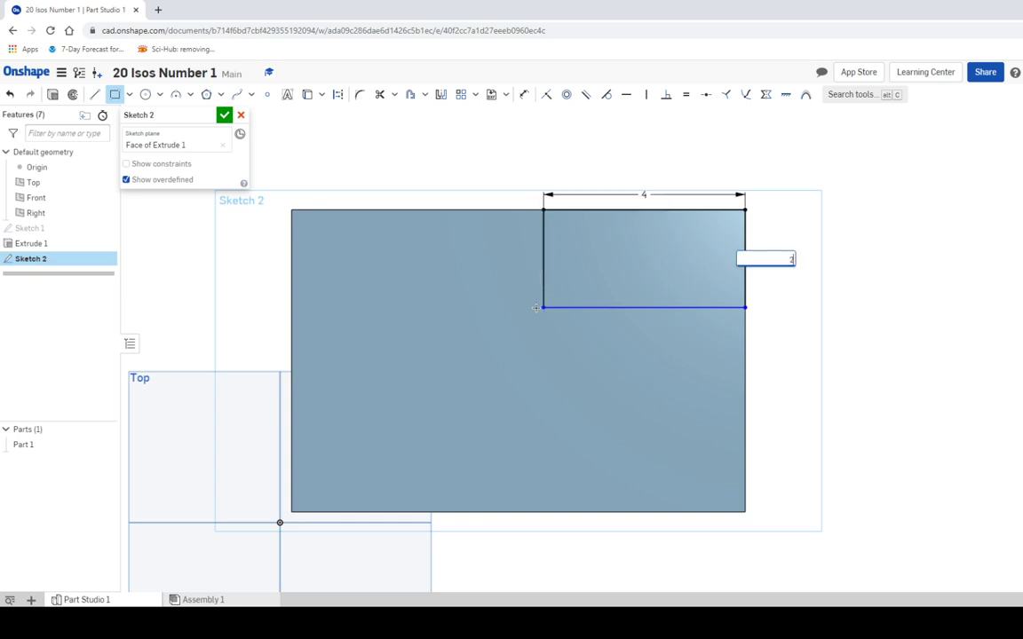
key(Return)
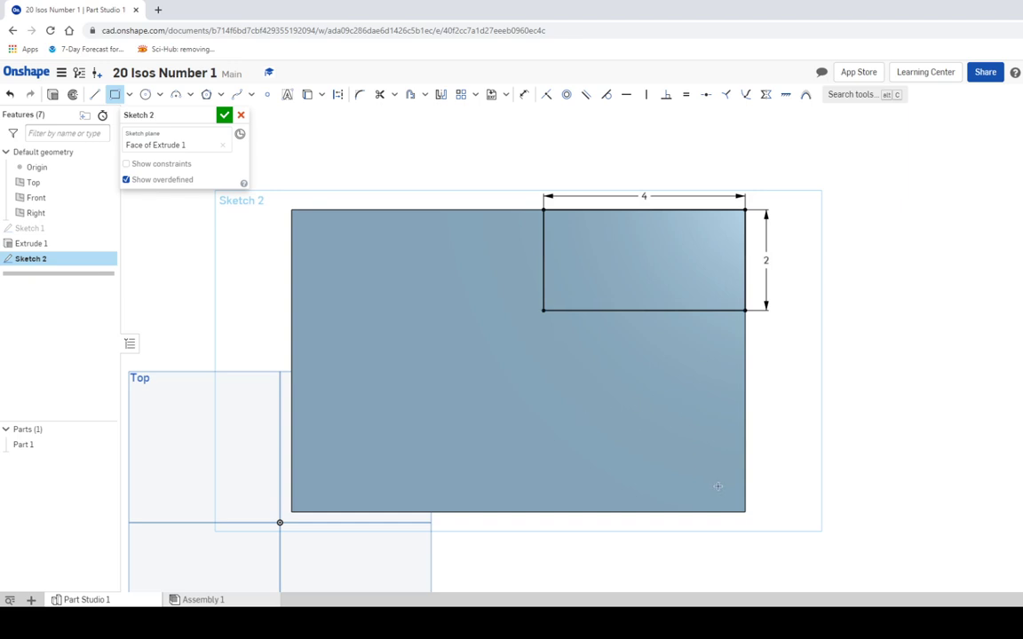
Step: Draw a second 4 by 2 corner rectangle at the bottom-right corner
click(744, 513)
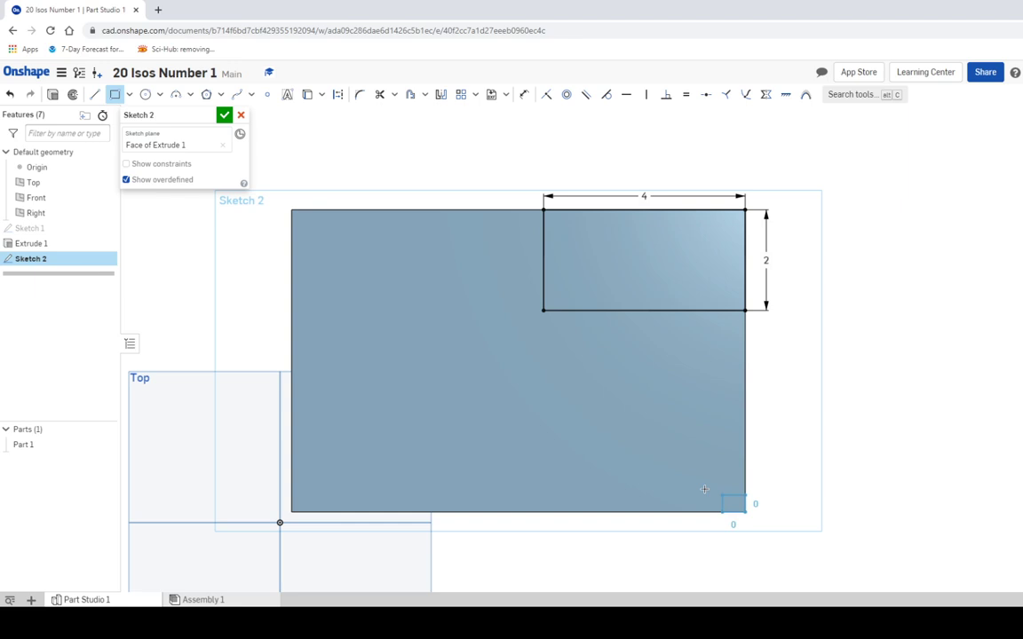
click(539, 421)
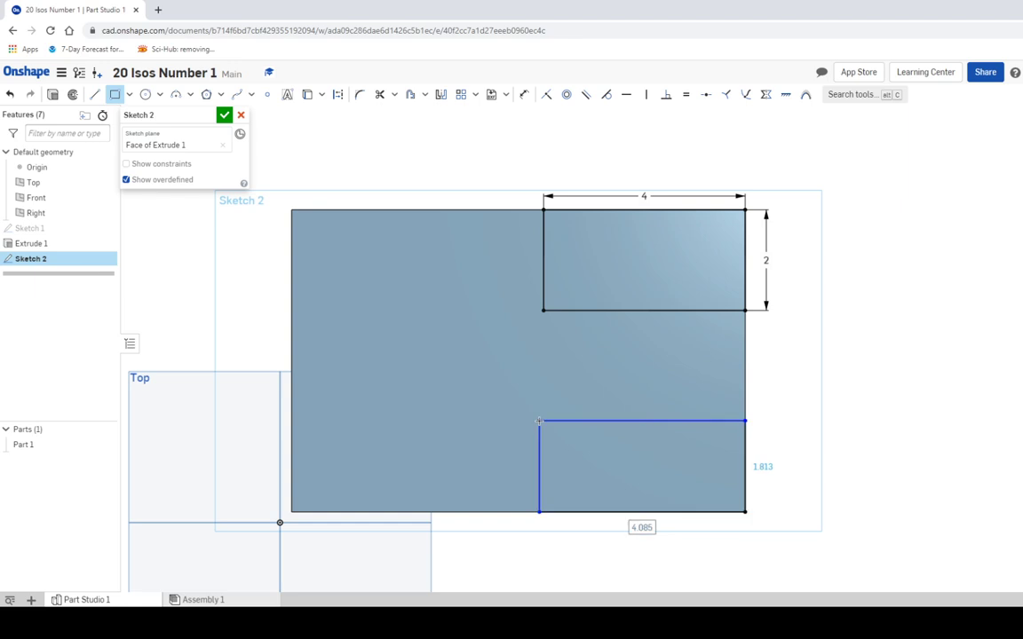
text(4)
key(Tab)
text(2)
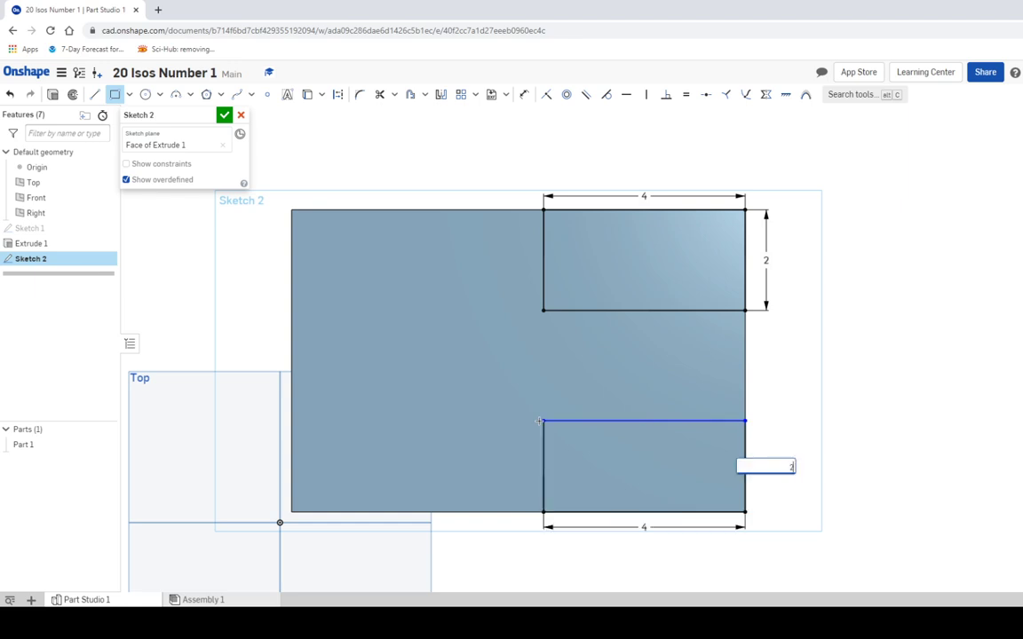
key(Return)
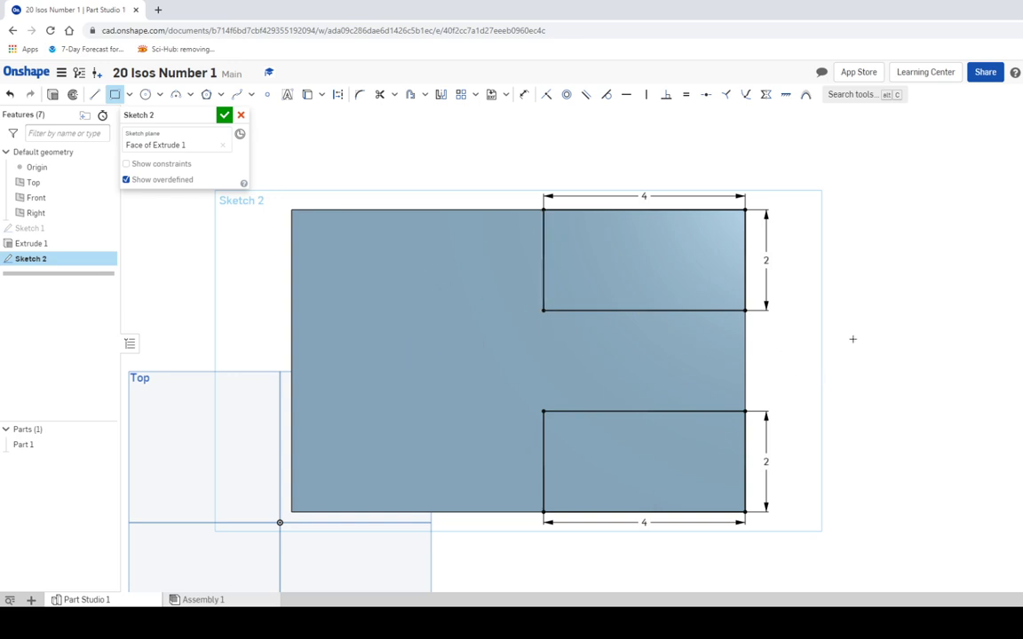
Step: Undo the faulty lower rectangle and its dimensions
key(Escape)
key(ctrl+z)
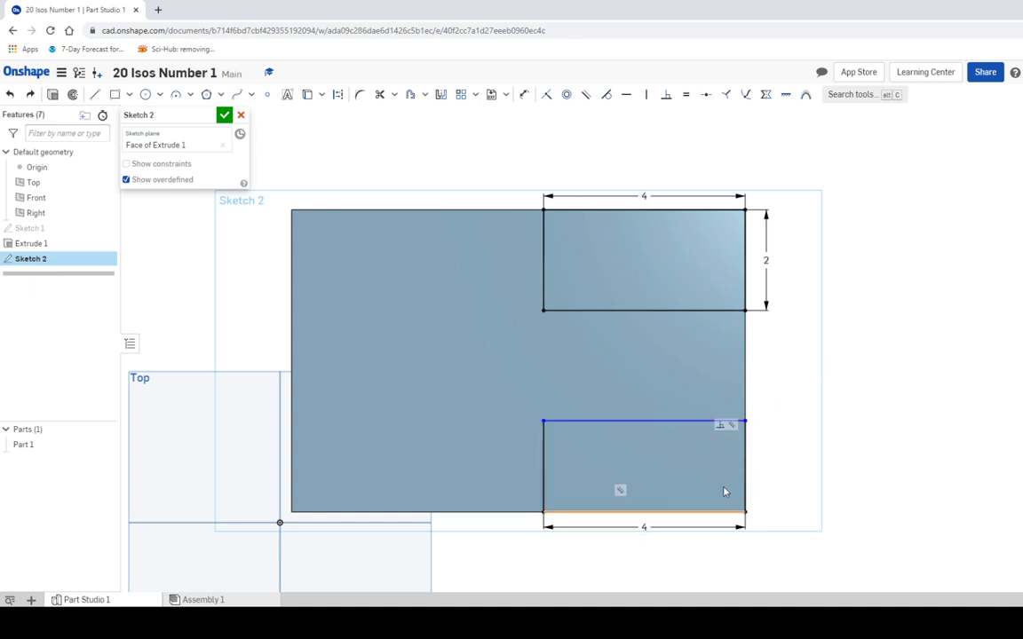
key(ctrl+z)
key(ctrl+z)
key(ctrl+z)
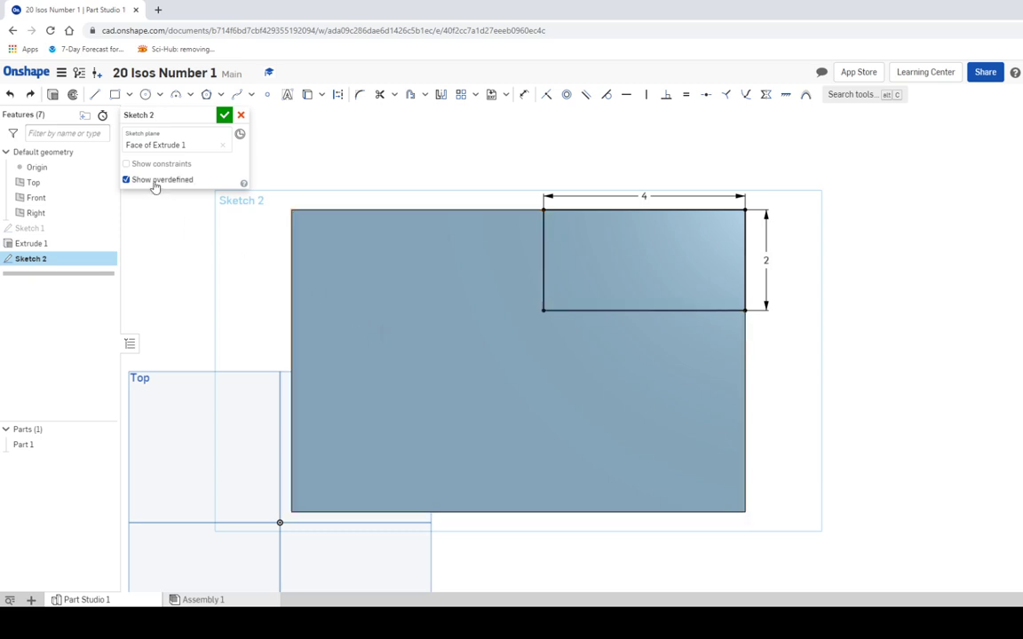
Step: Redraw the lower-right corner rectangle with a width of 4
click(114, 96)
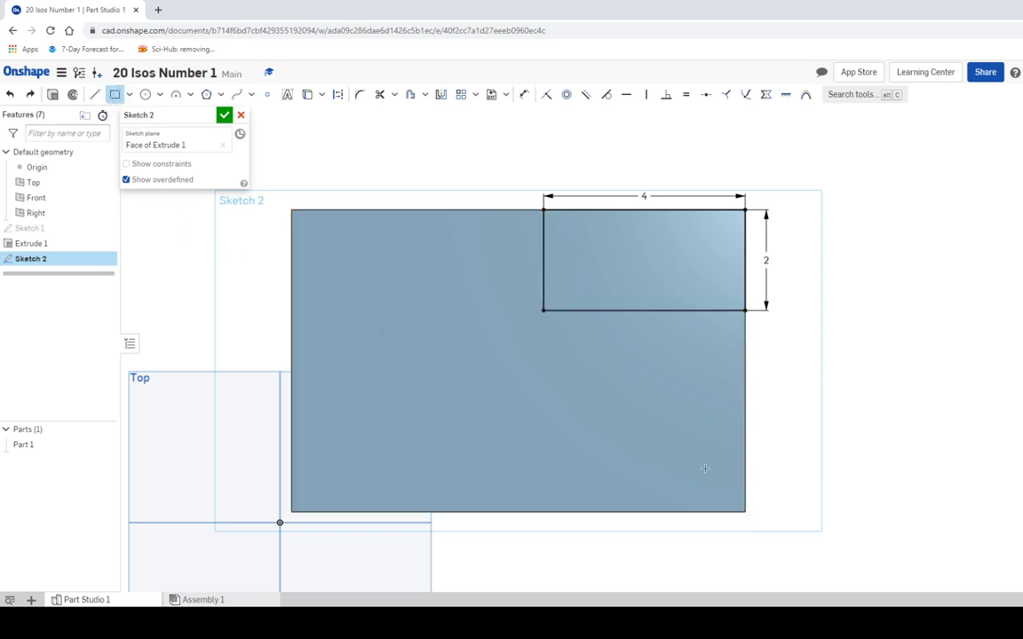
click(745, 511)
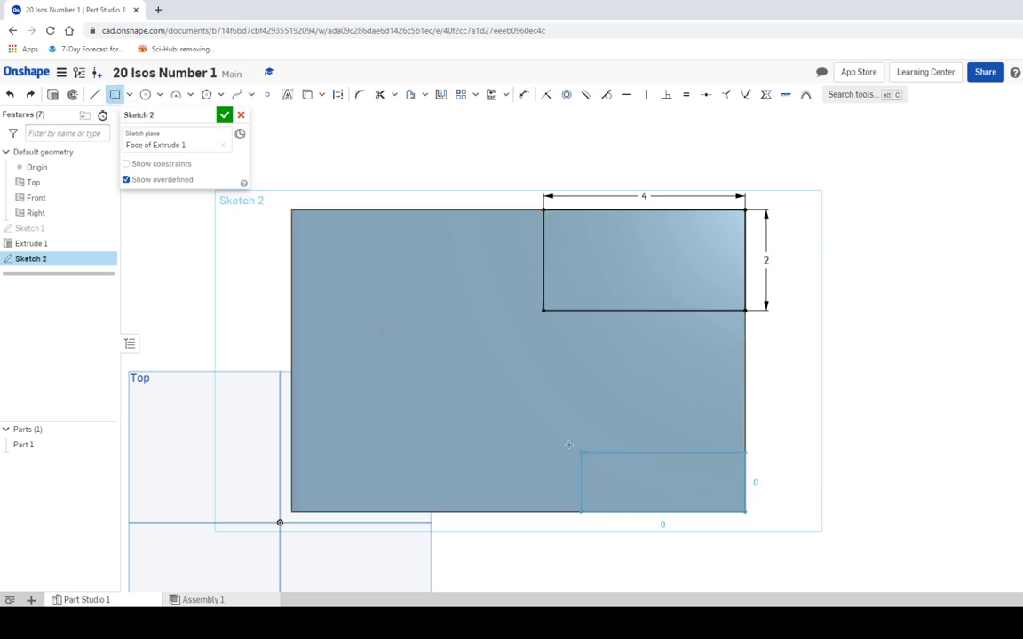
click(545, 406)
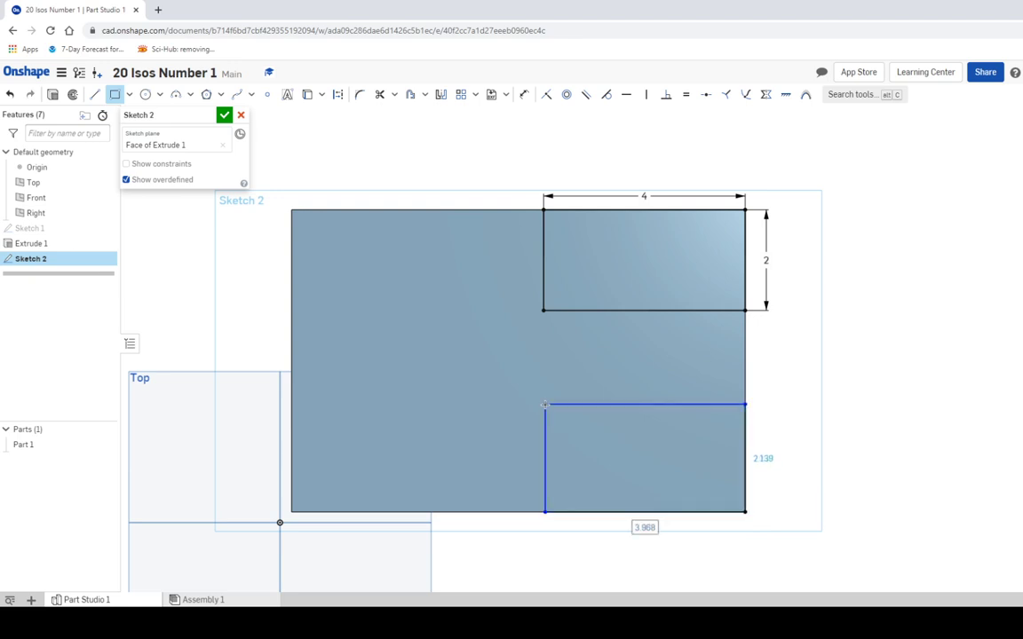
text(4)
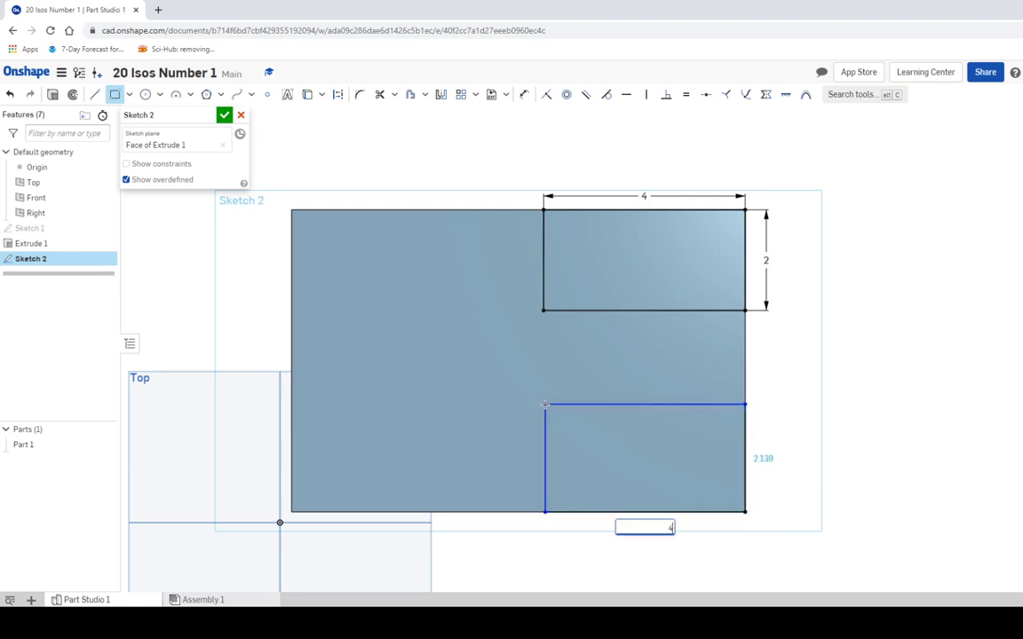
key(Tab)
key(Escape)
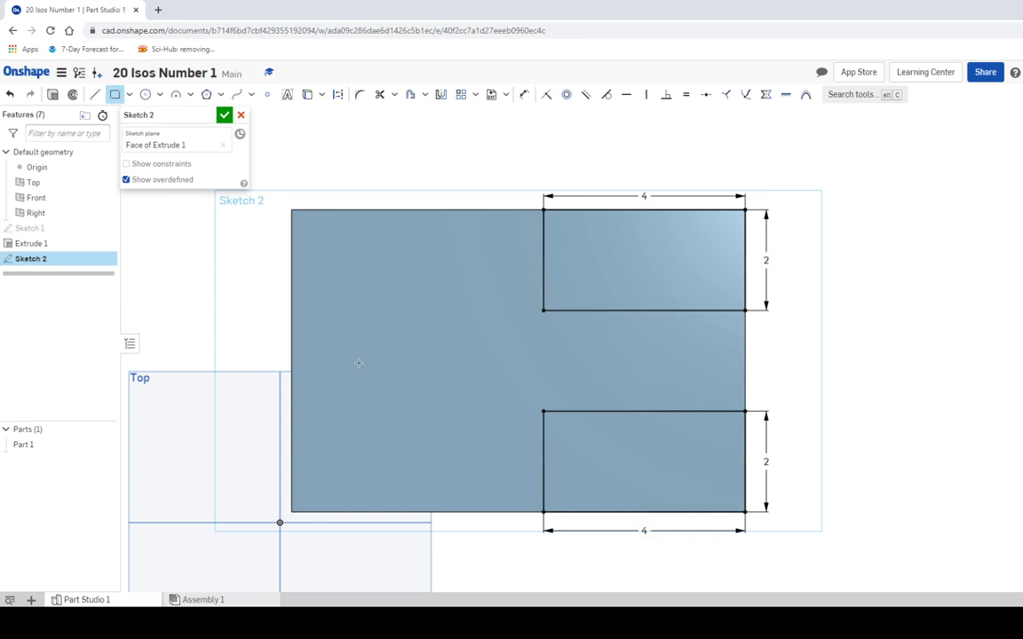
Step: Close Sketch 2 and remove-extrude both rectangle regions down through the block as Extrude 2
click(224, 118)
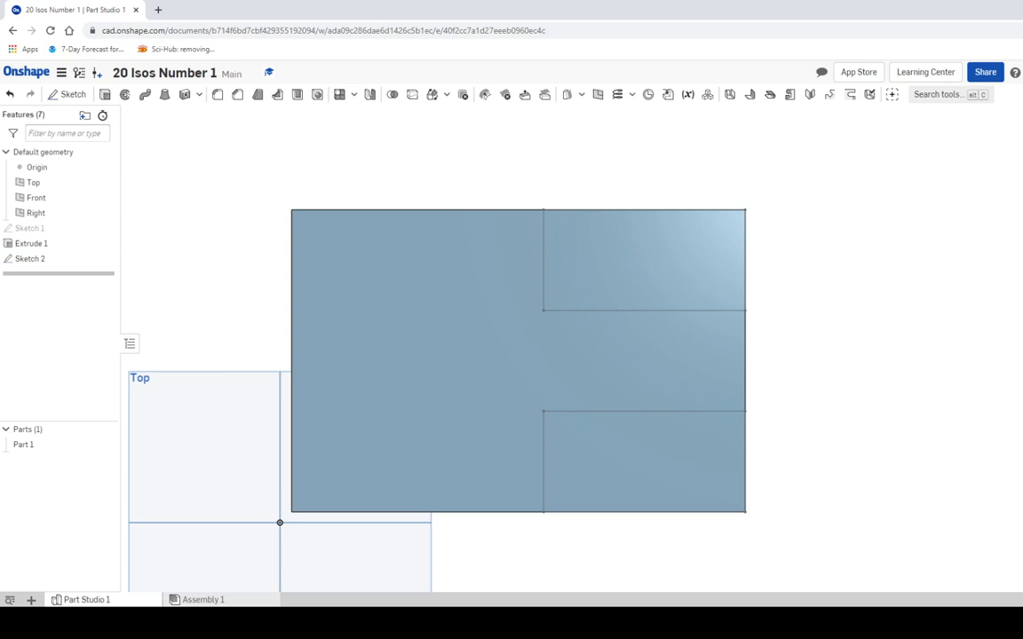
key(shift+7)
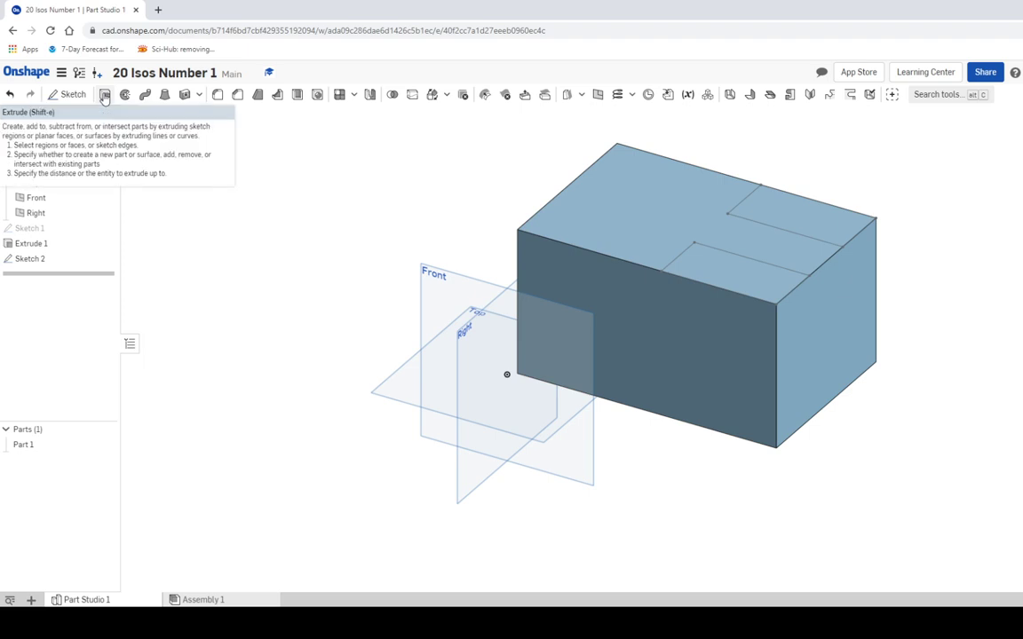
click(104, 95)
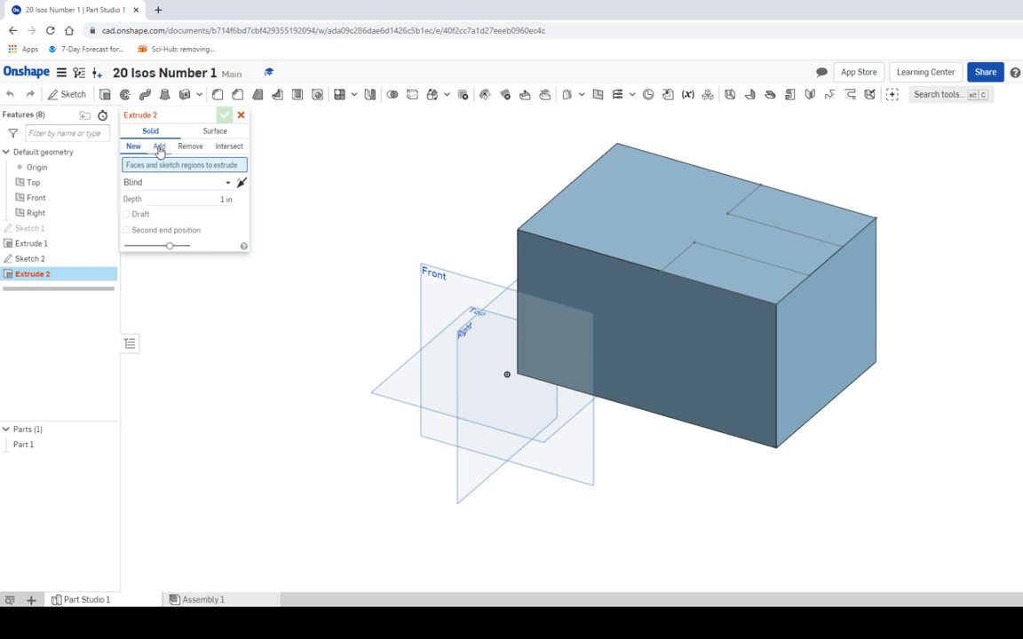
click(190, 149)
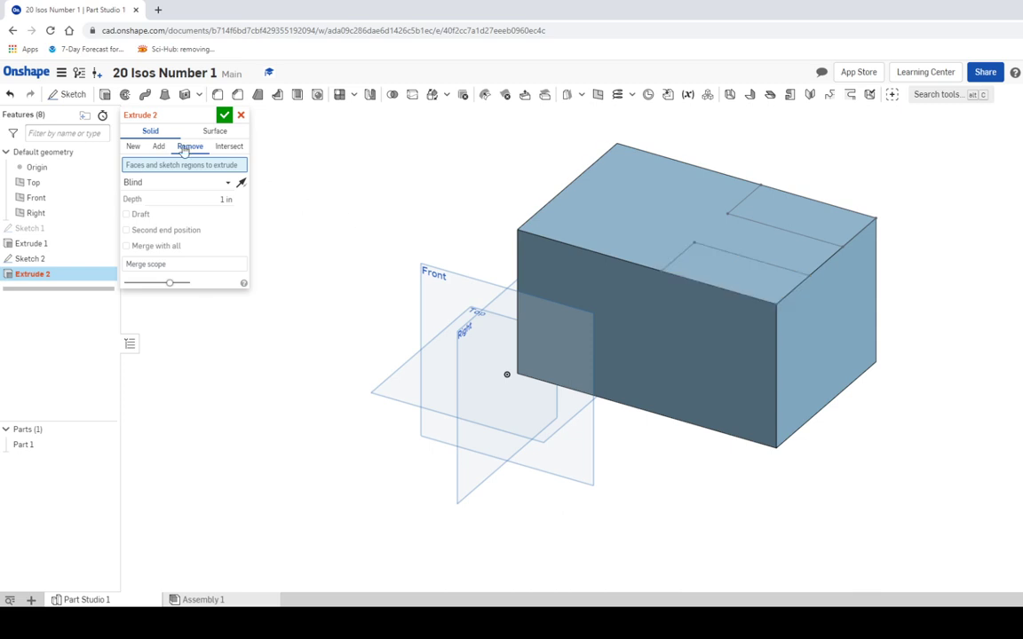
click(741, 276)
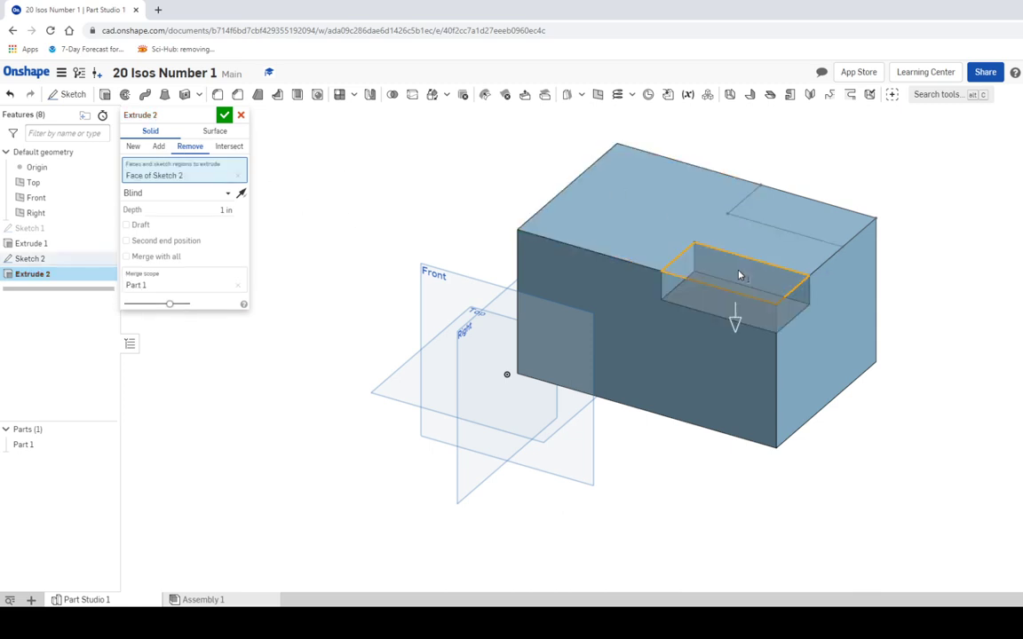
click(810, 228)
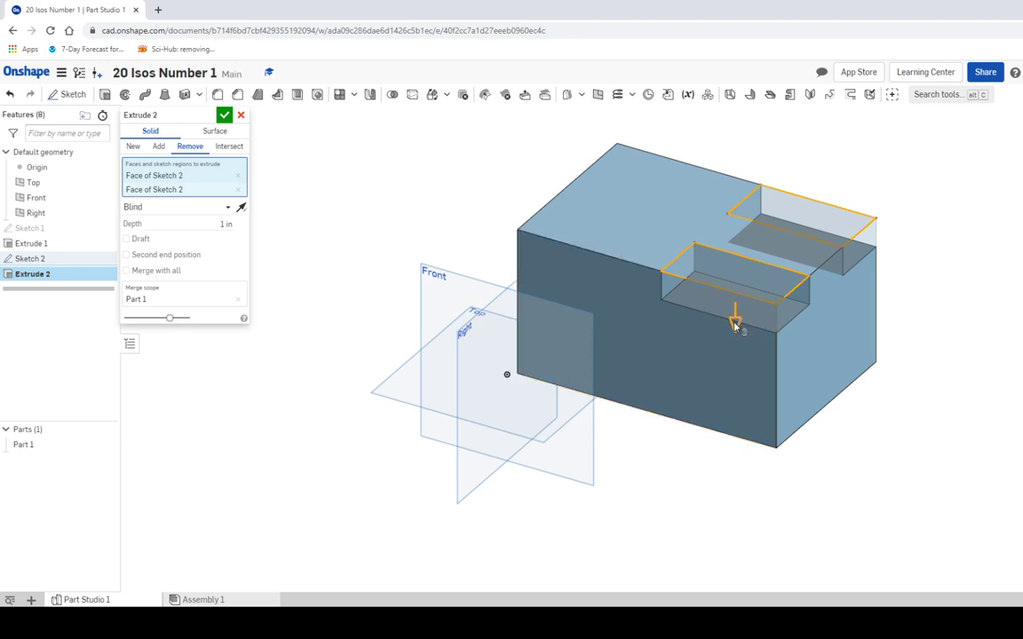
drag(734, 325, 731, 484)
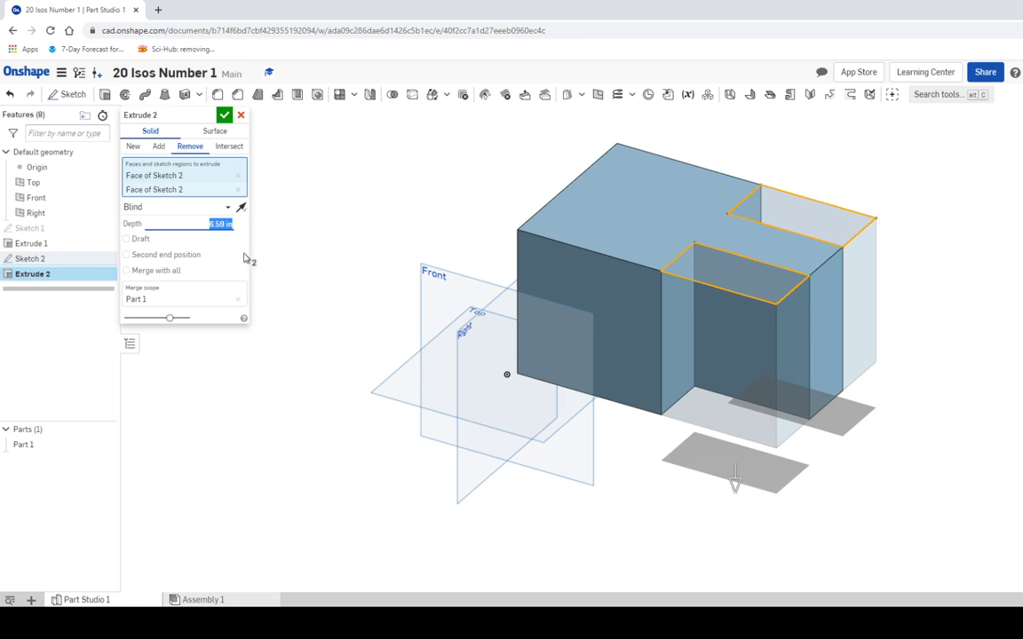
click(224, 116)
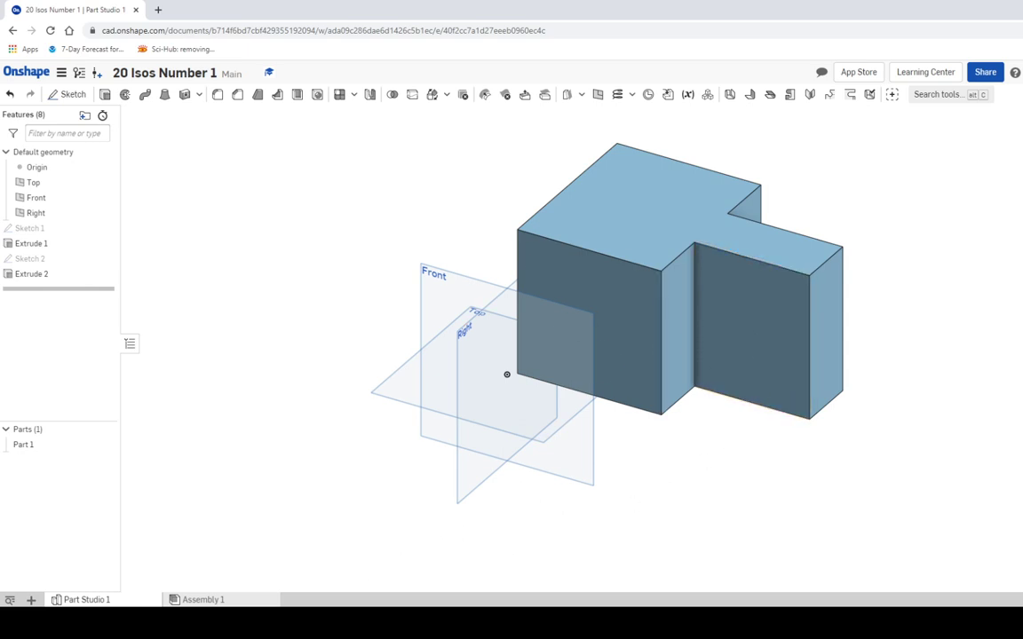
key(alt+Tab)
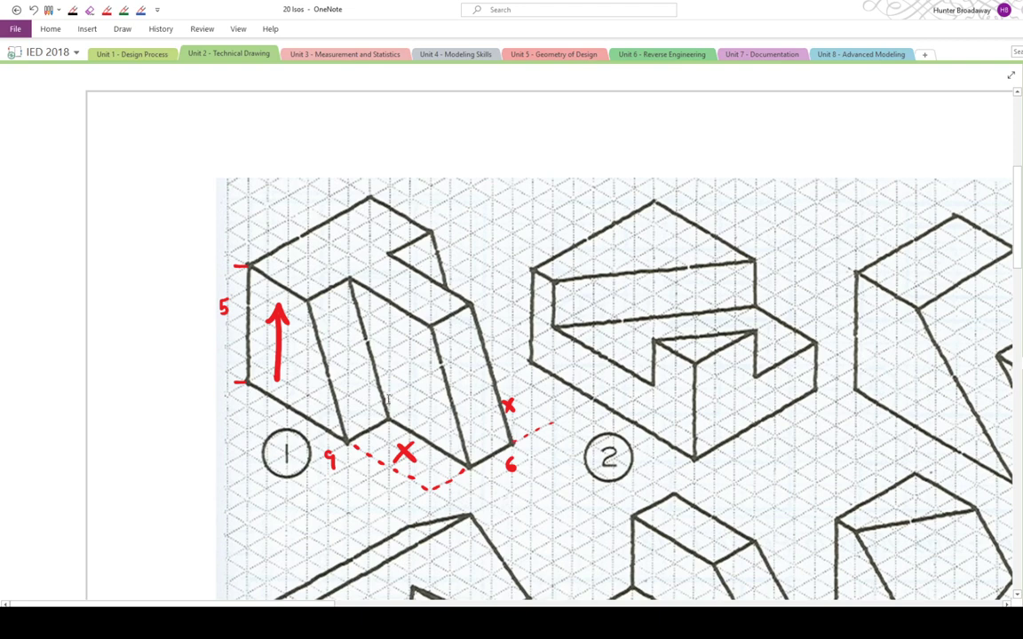
key(alt+Tab)
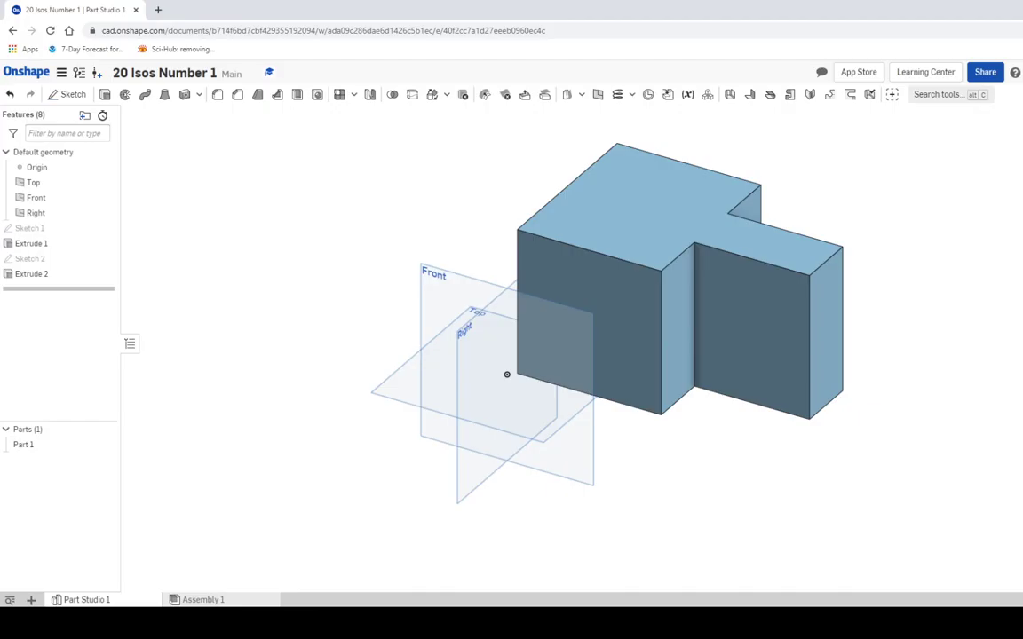
Step: Start a Two distances chamfer on the part, then bring up the OneNote reference drawing
click(238, 96)
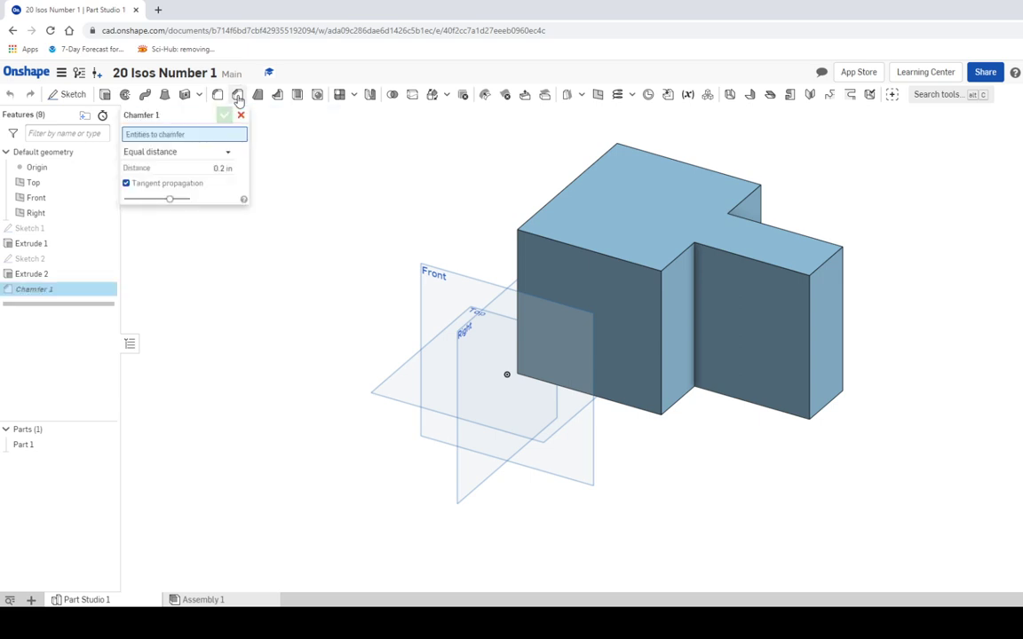
click(186, 152)
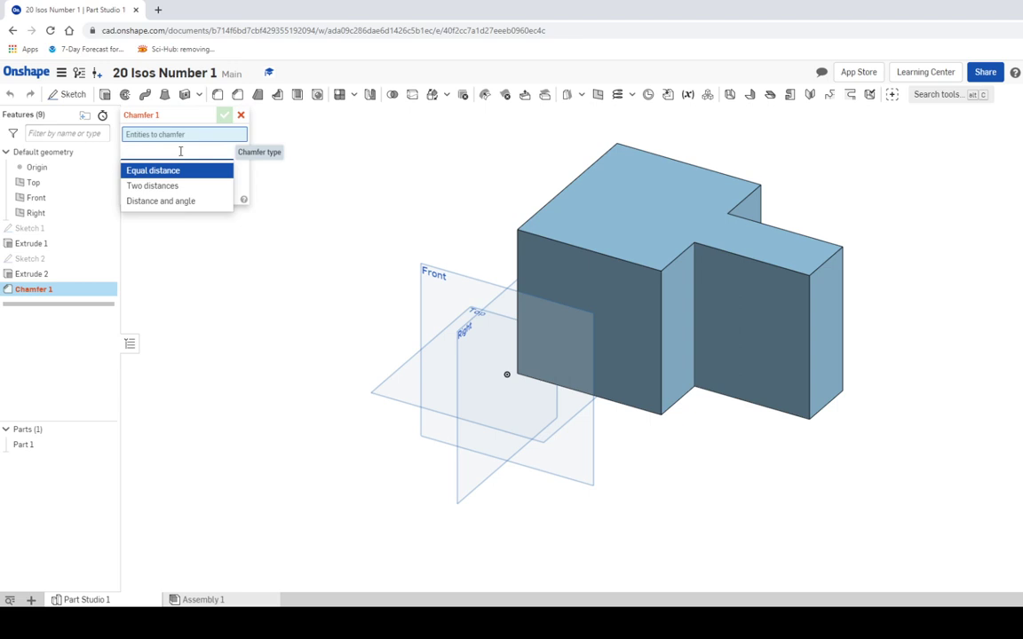
click(151, 187)
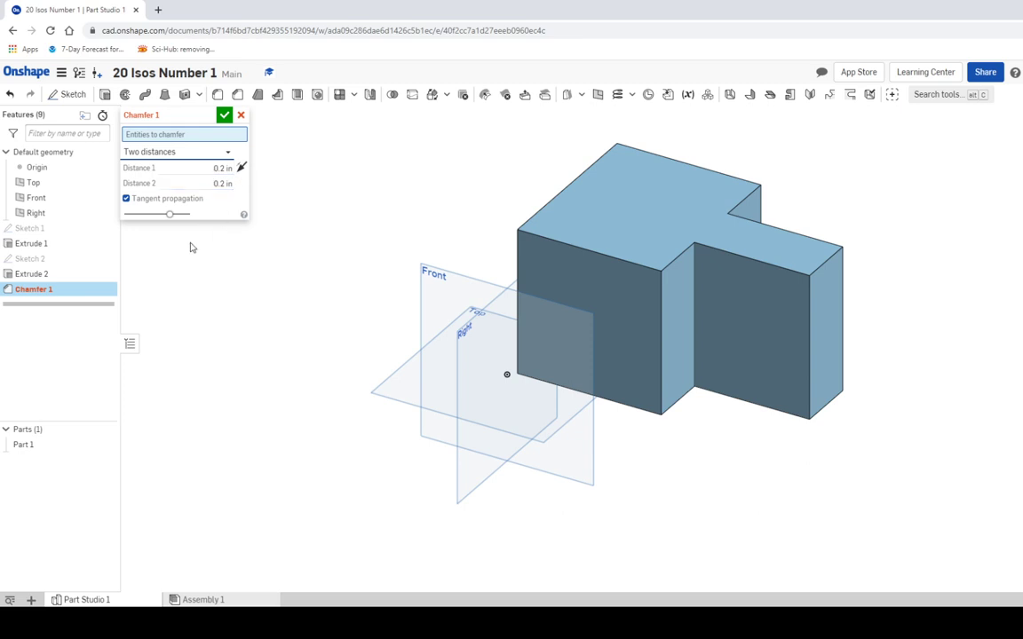
key(alt+Tab)
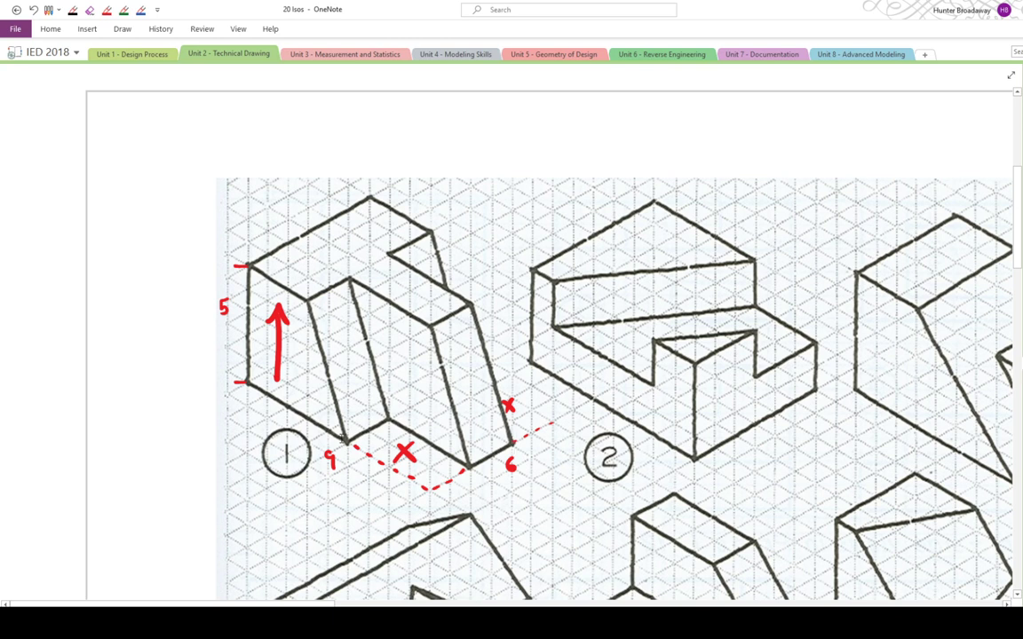
Step: In red ink, extend the dotted guide lines on drawing 1 and label the slant's distances x and y
click(106, 10)
click(341, 324)
drag(347, 392, 347, 378)
drag(331, 300, 339, 309)
drag(339, 300, 331, 309)
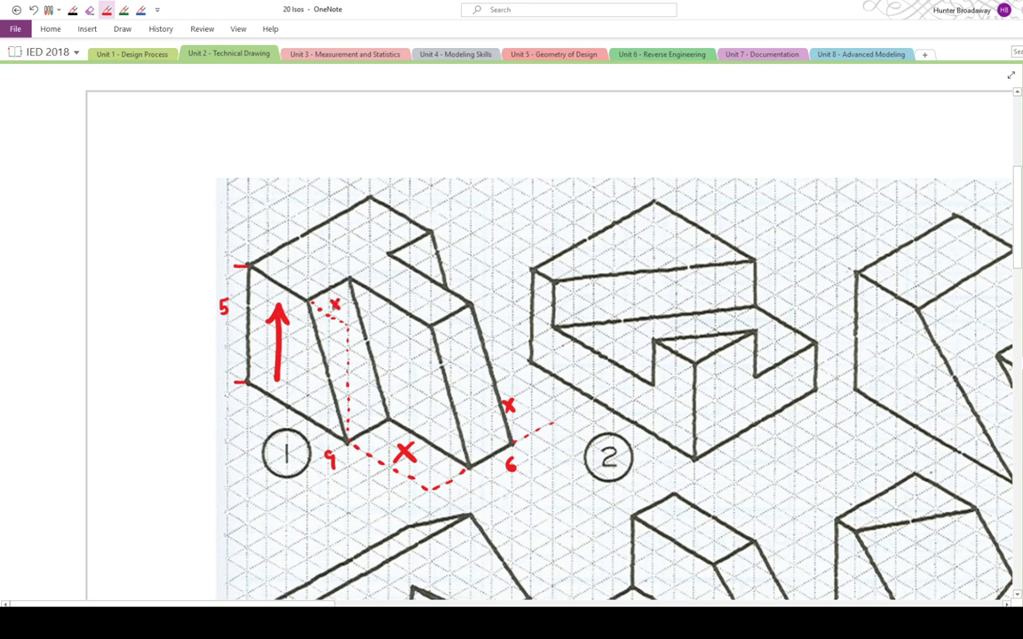
drag(356, 356, 358, 378)
key(Escape)
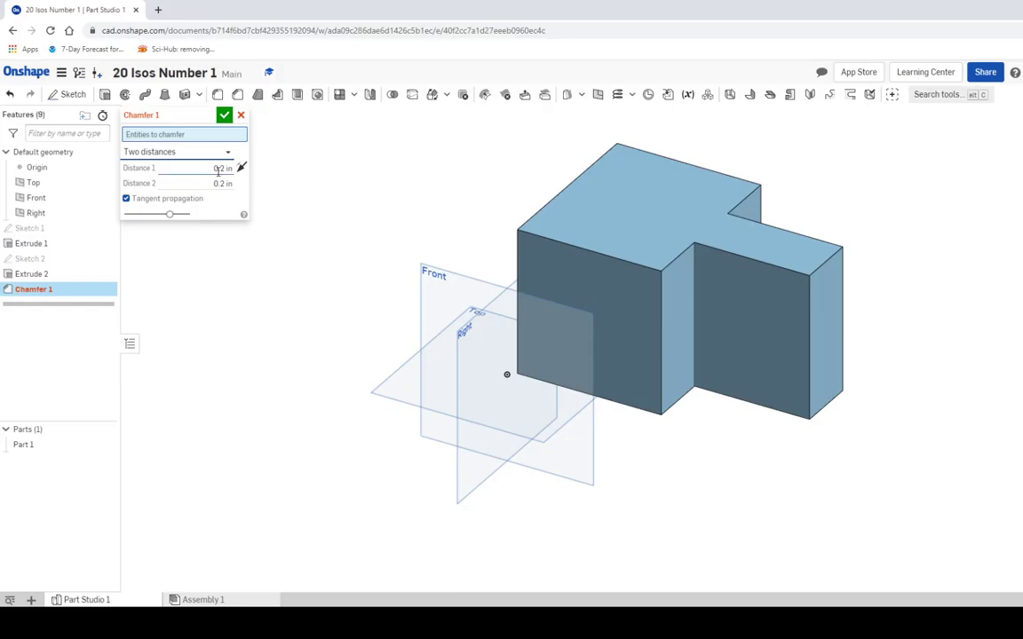
Step: Set the chamfer's Distance 1 to 2 in and Distance 2 to 5 in
click(222, 168)
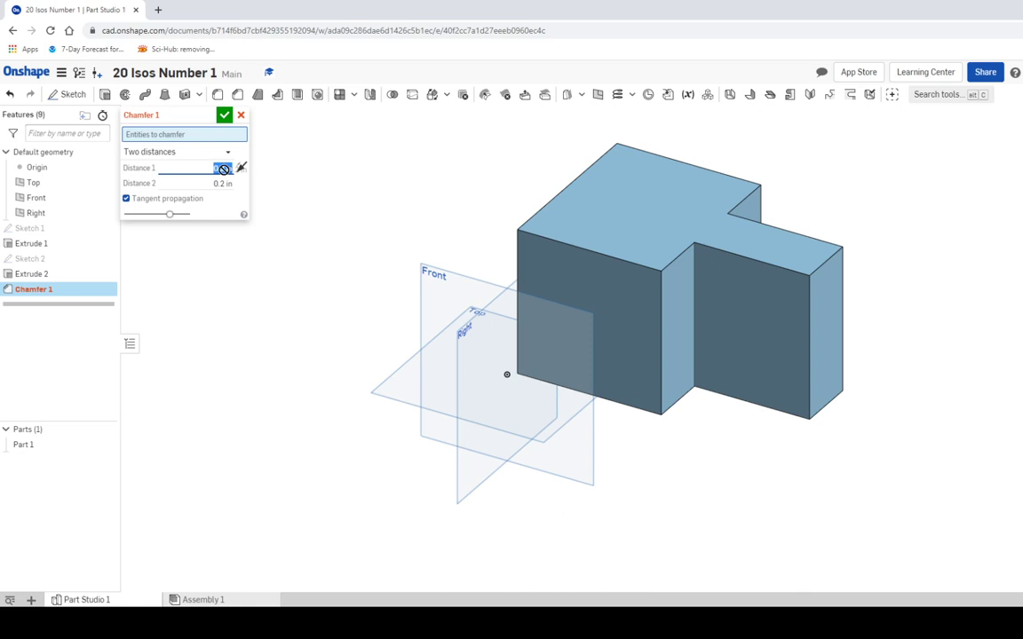
key(BackSpace)
text(2 in)
key(Tab)
key(BackSpace)
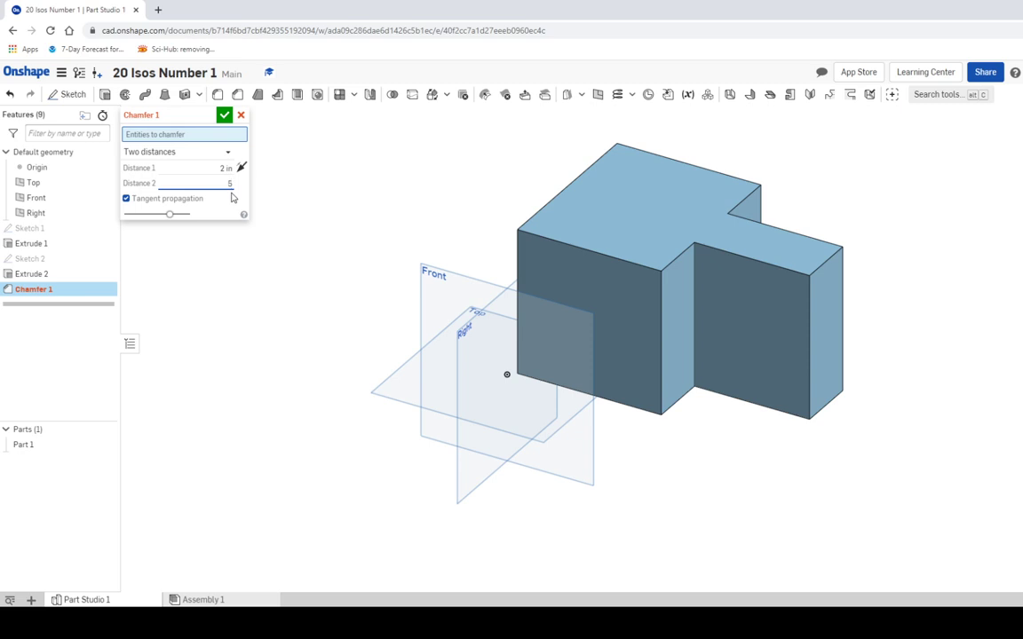
Step: Apply the chamfer to the front notch edge, right top edge and back notch edge
click(673, 266)
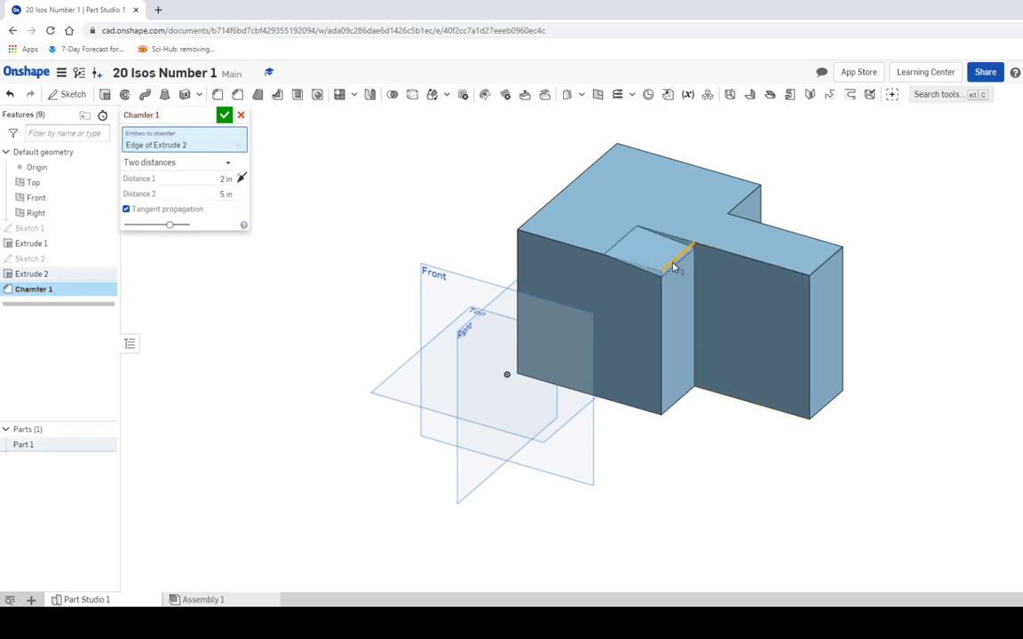
click(827, 266)
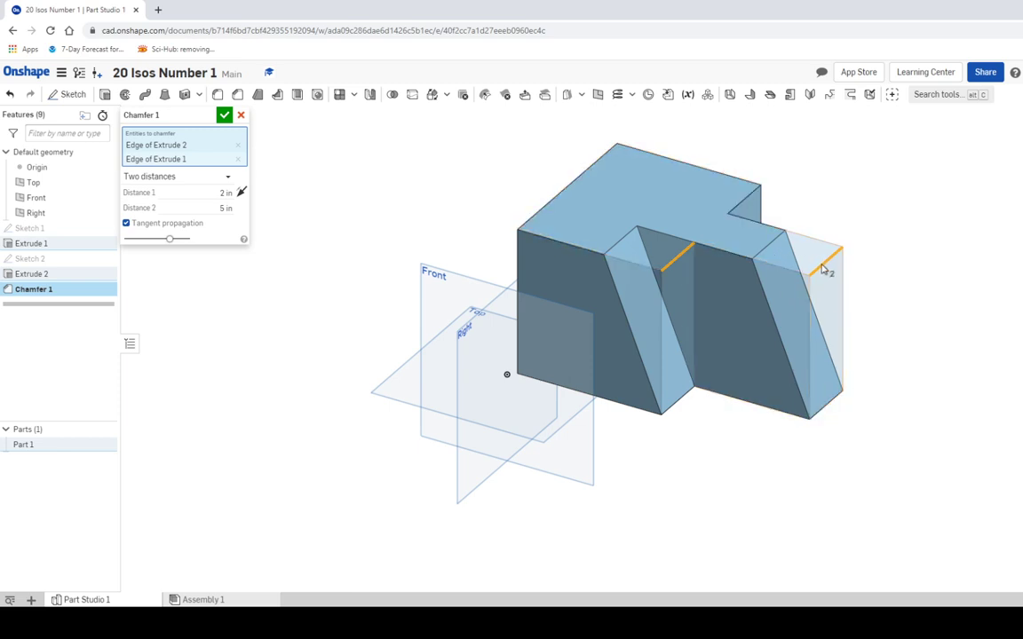
click(746, 204)
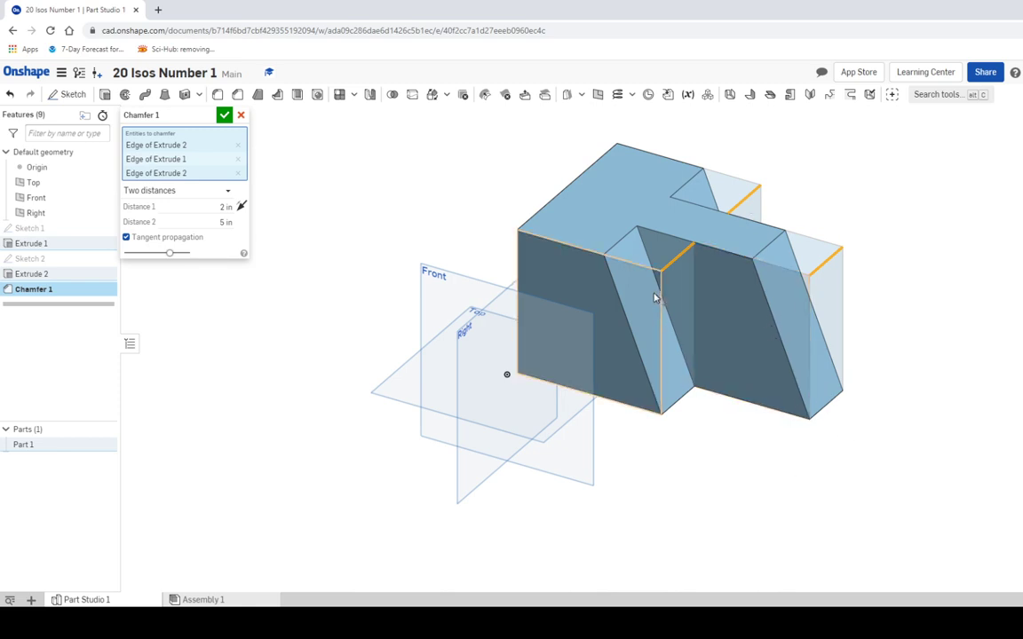
click(225, 116)
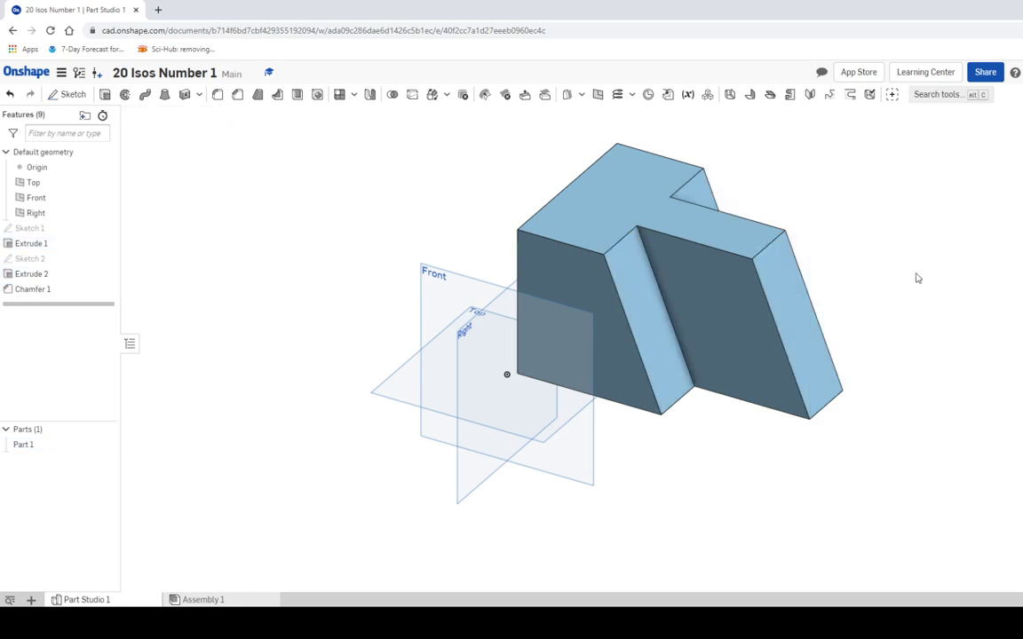
right_drag(507, 374, 854, 279)
middle_drag(865, 255, 771, 321)
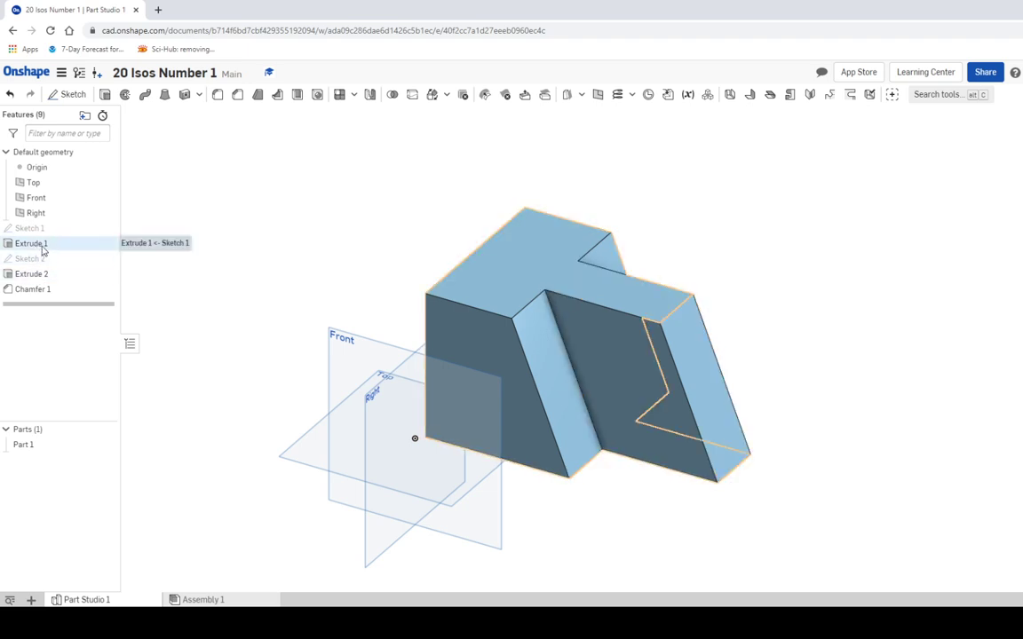
right_click(35, 291)
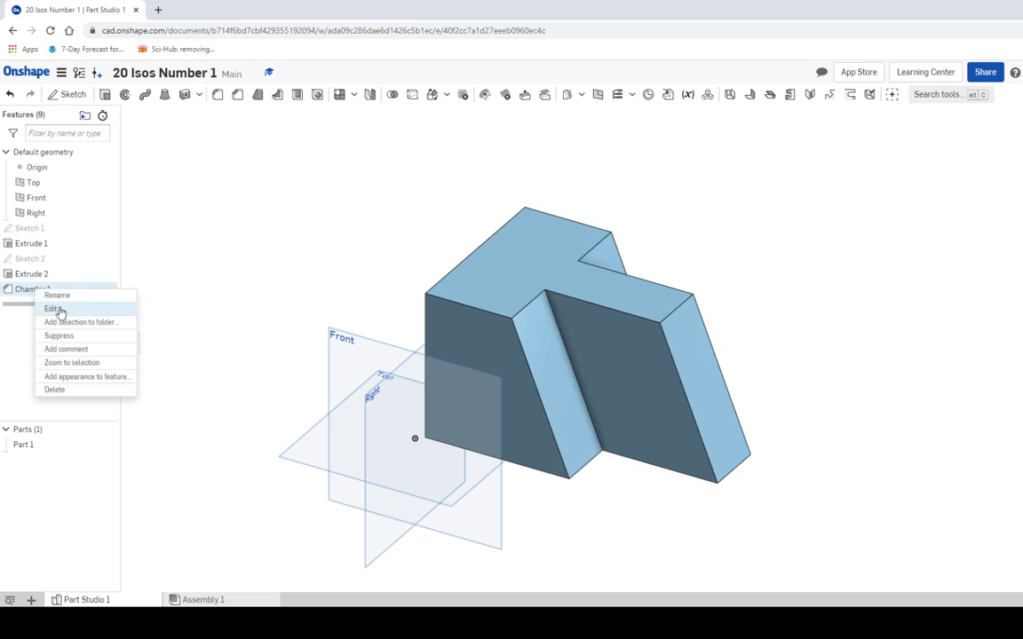
click(182, 252)
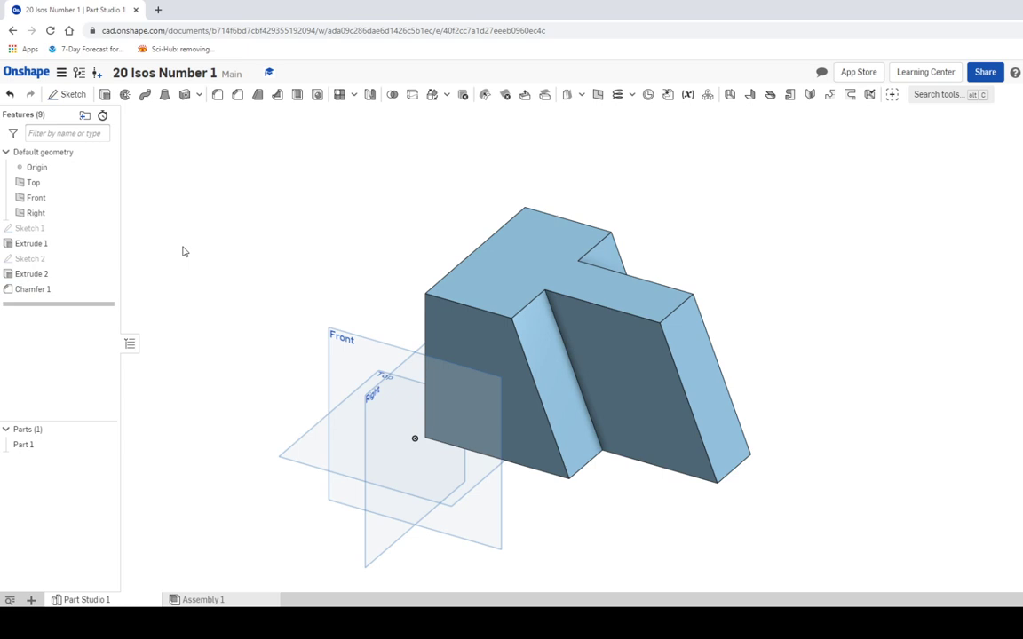